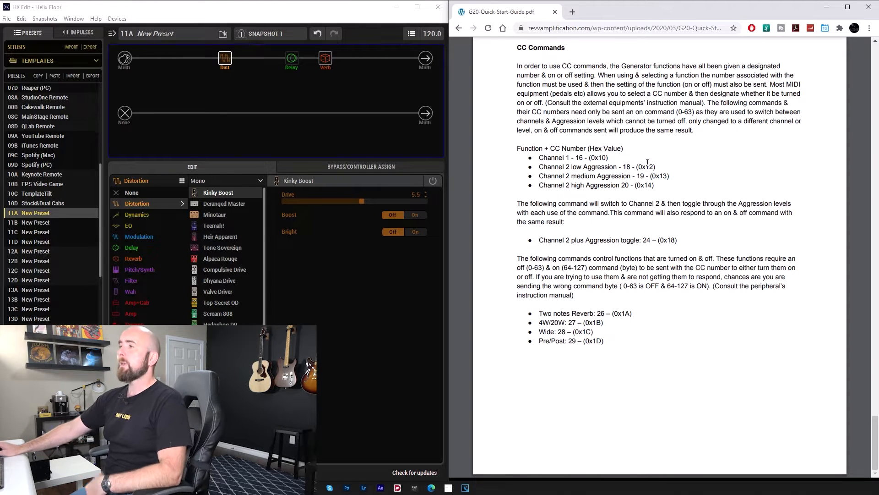
# Step: Switch through Snapshots 2 and 3 of the 11A preset and back to Snapshot 1 to compare their block states
pyautogui.scroll(2, 545, 105)
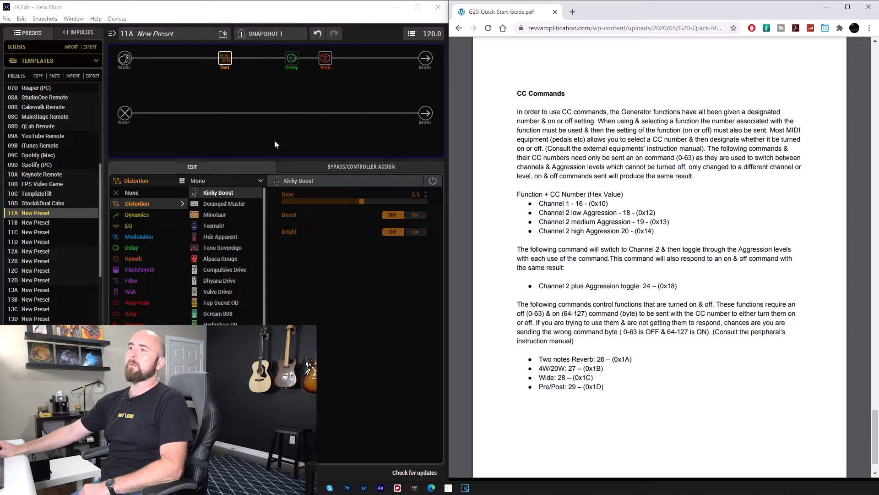
pyautogui.click(284, 13)
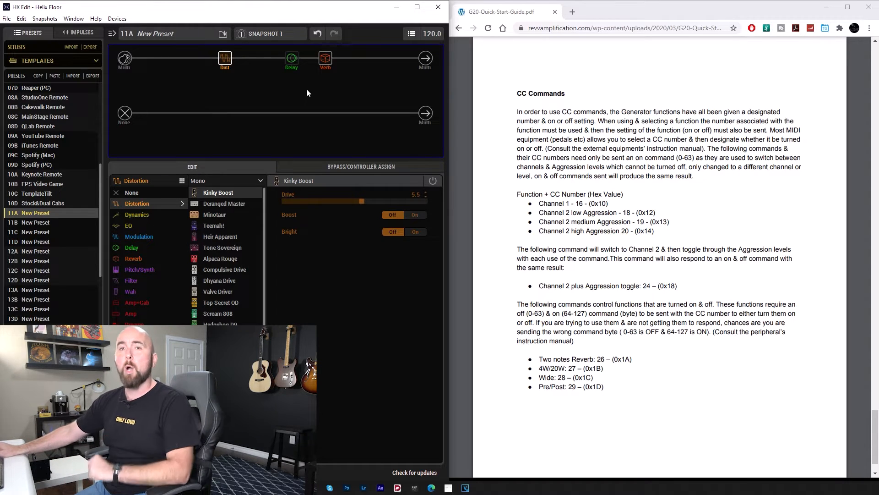
pyautogui.moveTo(336, 63)
pyautogui.moveTo(226, 71)
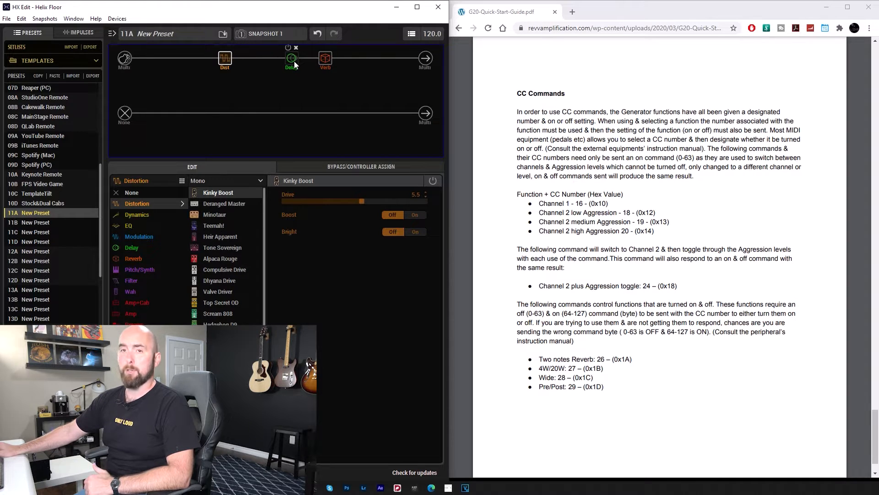
pyautogui.click(282, 34)
pyautogui.click(271, 51)
pyautogui.moveTo(283, 69)
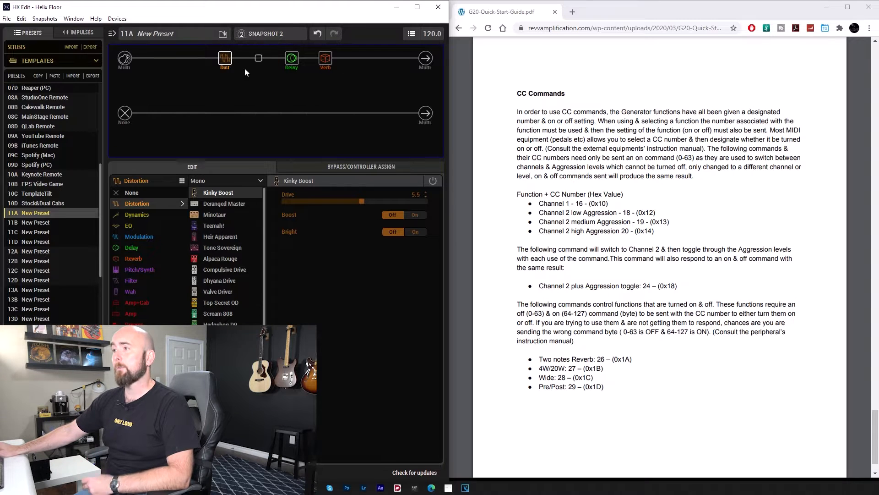
pyautogui.click(254, 36)
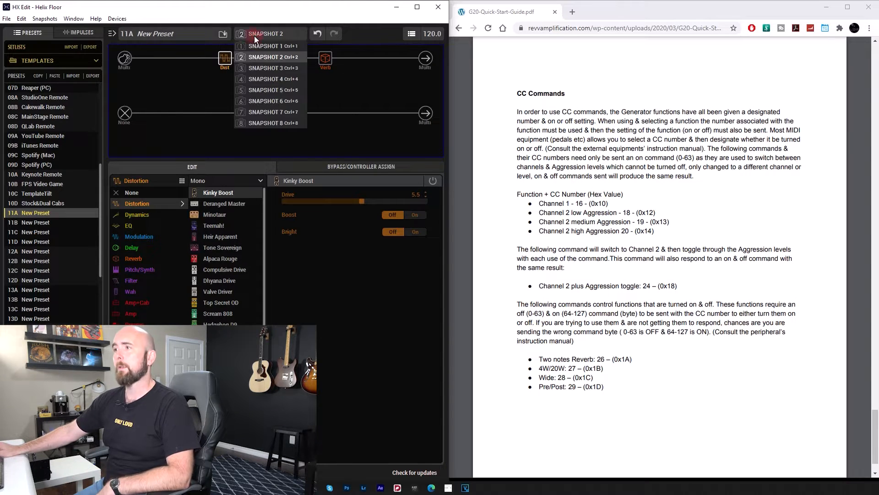
pyautogui.click(272, 65)
pyautogui.moveTo(286, 67)
pyautogui.click(285, 34)
pyautogui.click(277, 44)
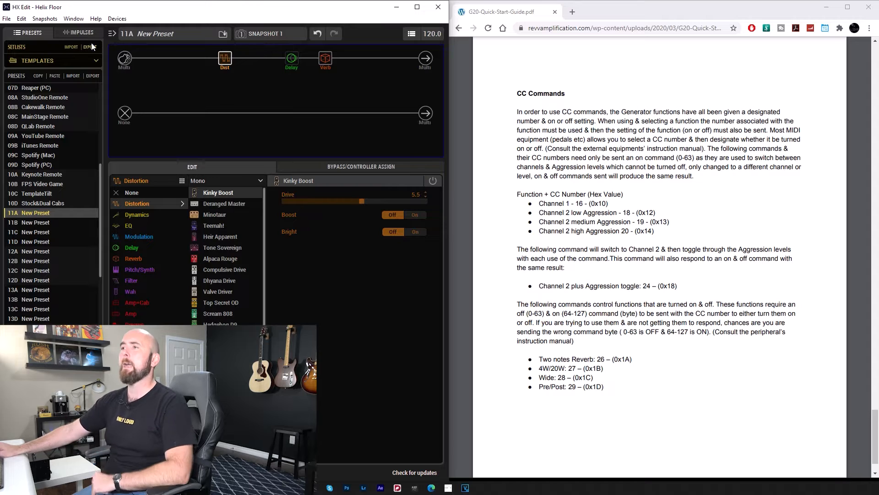
# Step: Open the Command Center and move its window up over the signal path
pyautogui.click(75, 20)
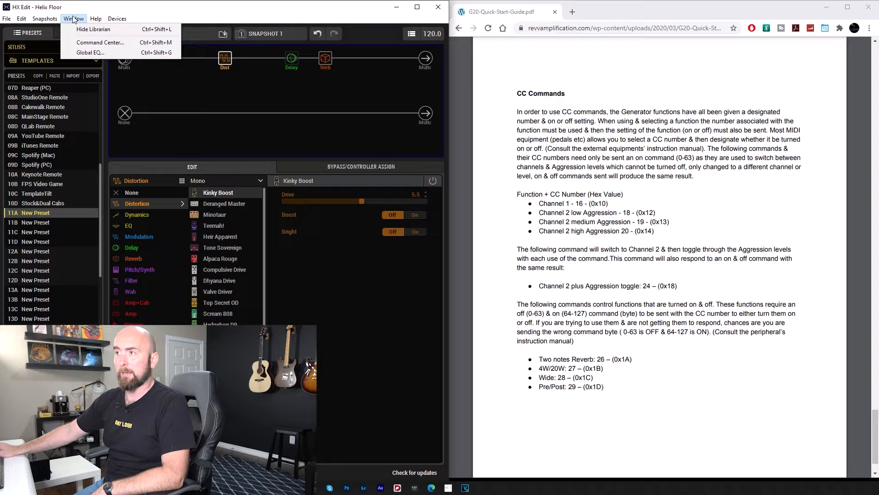
pyautogui.click(87, 42)
pyautogui.moveTo(205, 151); pyautogui.dragTo(202, 97)
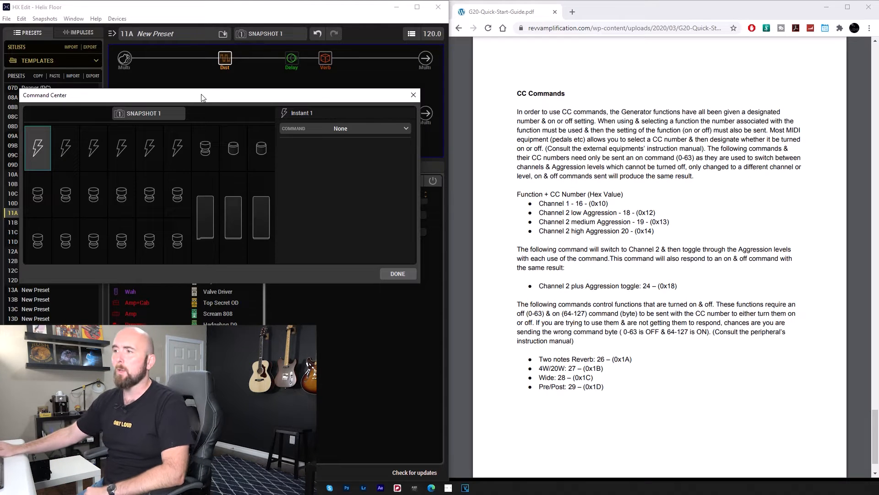
# Step: Examine the Command Center slots for the EXP toe switch, Variax knobs, expression pedals, footswitches and Instant commands
pyautogui.click(210, 155)
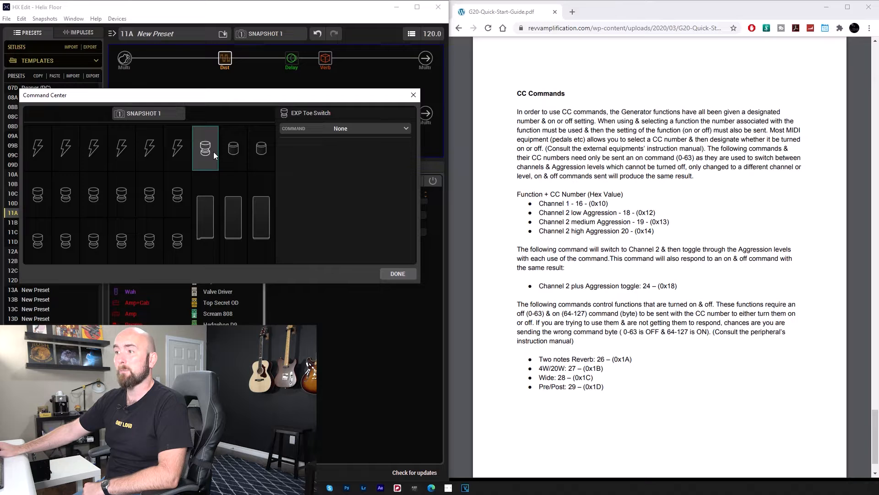
pyautogui.click(228, 152)
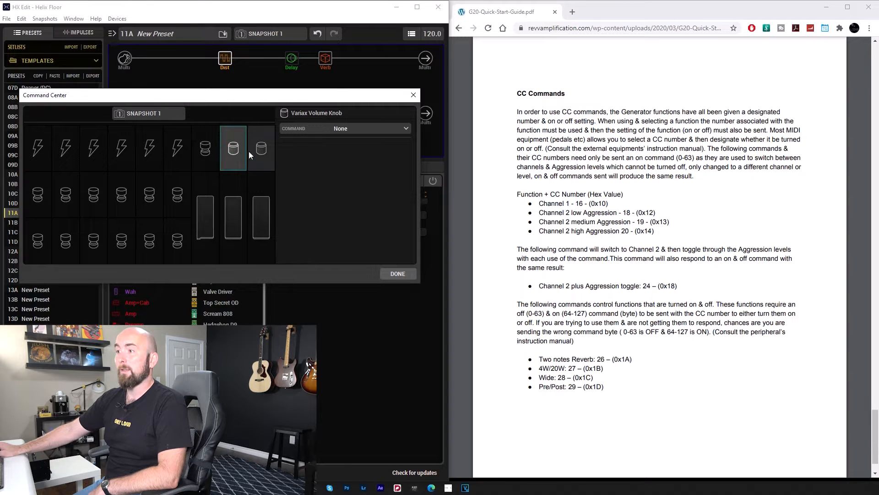
pyautogui.click(263, 149)
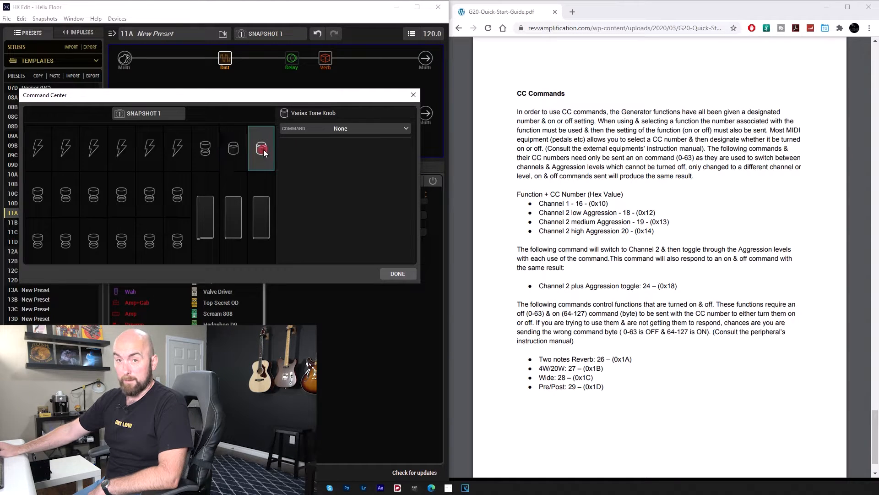
pyautogui.click(236, 151)
pyautogui.click(258, 151)
pyautogui.click(236, 153)
pyautogui.click(256, 154)
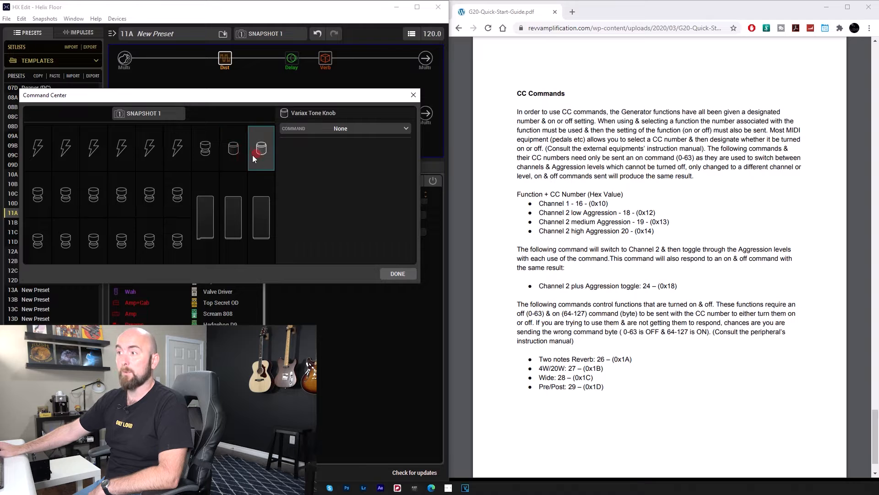
pyautogui.click(210, 209)
pyautogui.click(230, 219)
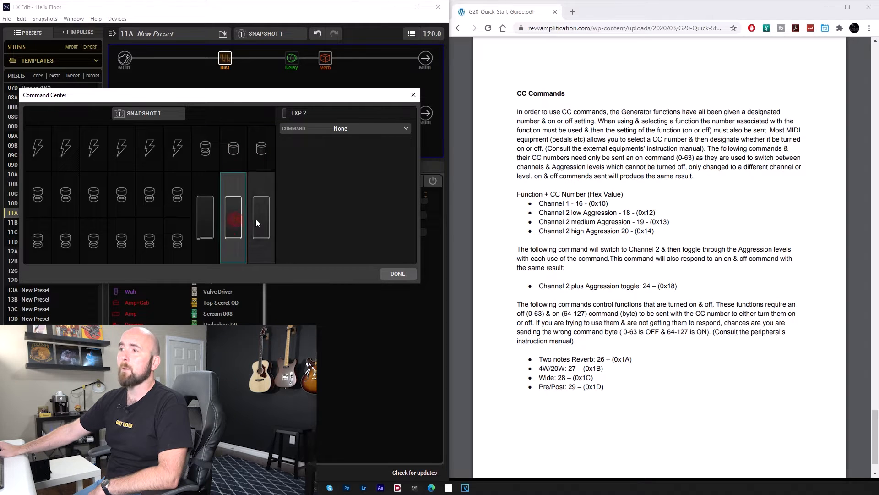
pyautogui.click(263, 222)
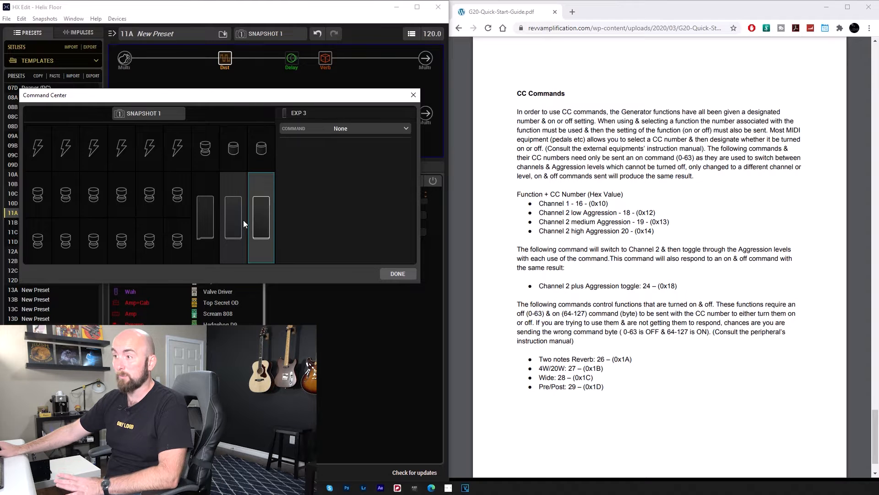
pyautogui.click(44, 196)
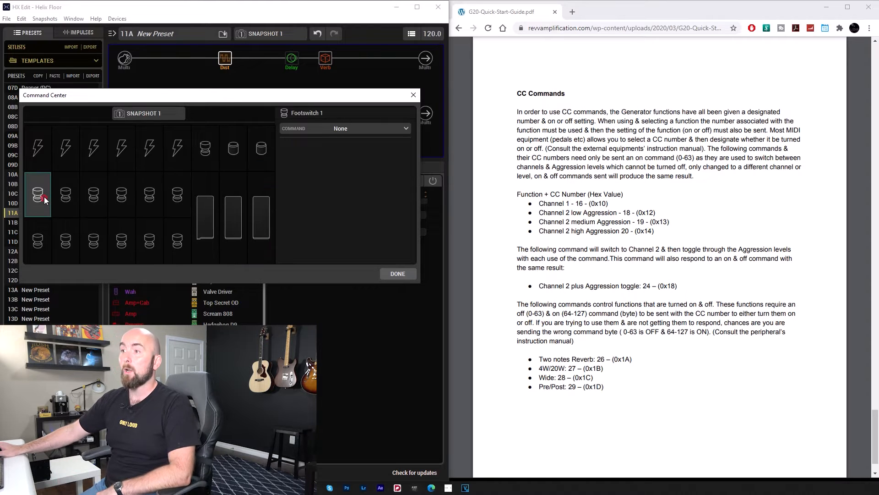
pyautogui.click(174, 194)
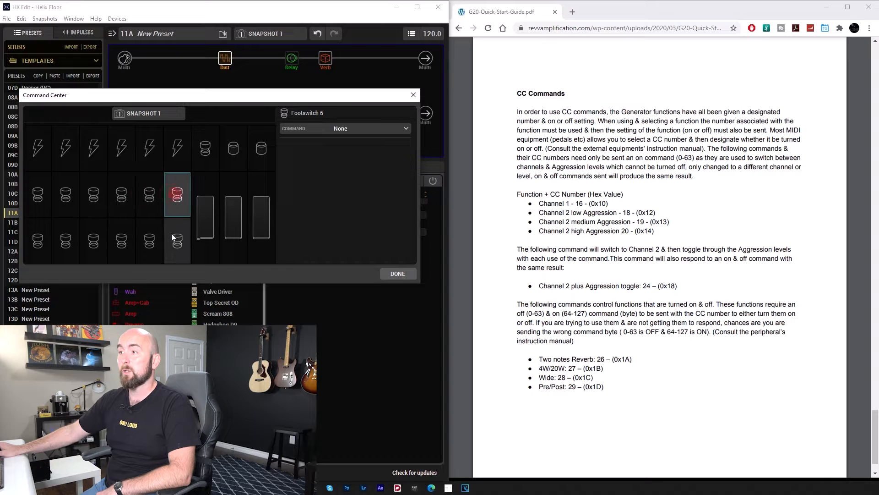
pyautogui.click(62, 147)
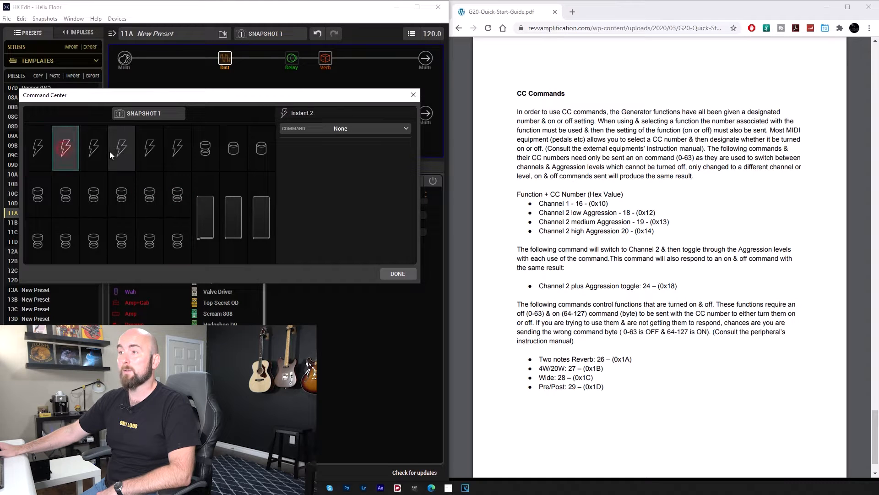
pyautogui.click(170, 155)
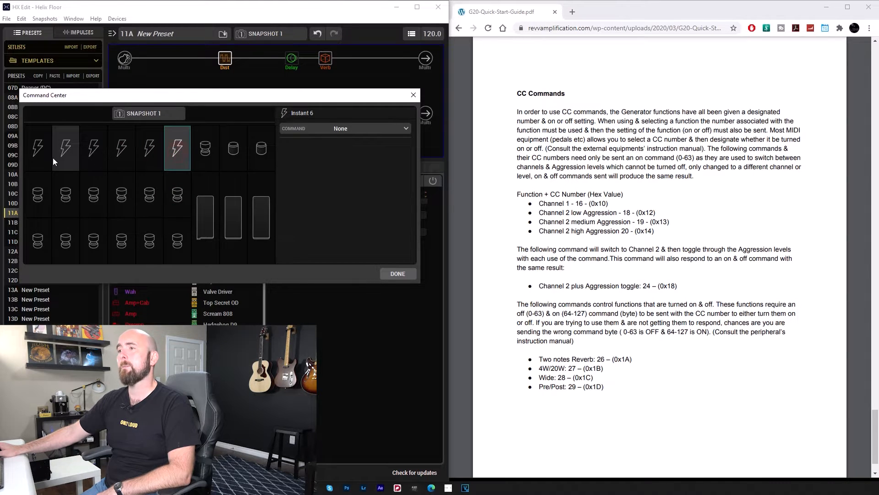
# Step: Assign a MIDI CC command to the Instant 1 slot while on Snapshot 1
pyautogui.click(46, 155)
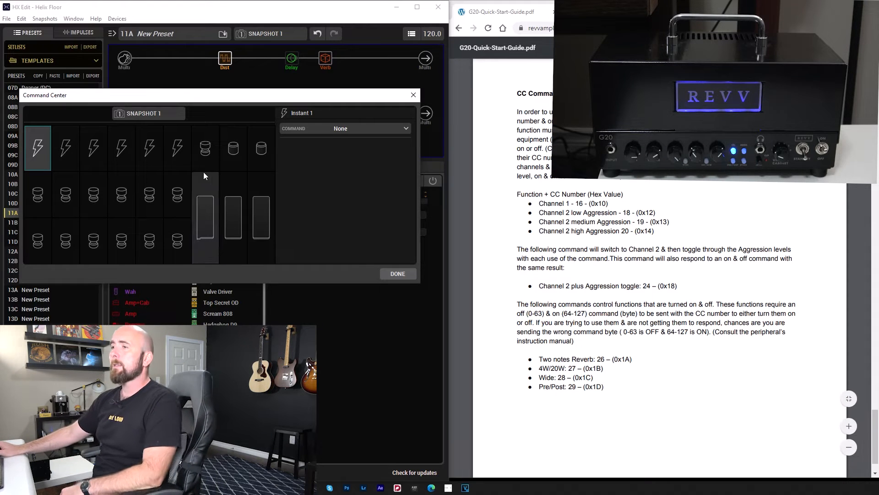
pyautogui.click(136, 116)
pyautogui.click(136, 125)
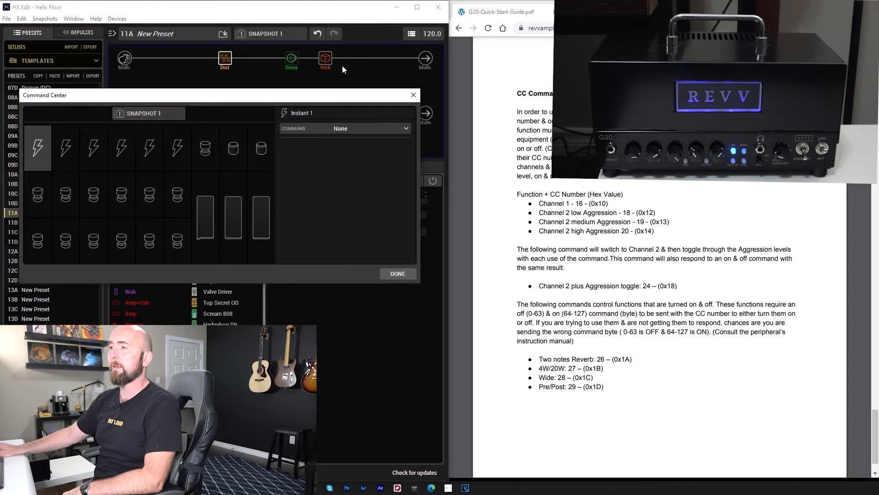
pyautogui.click(400, 129)
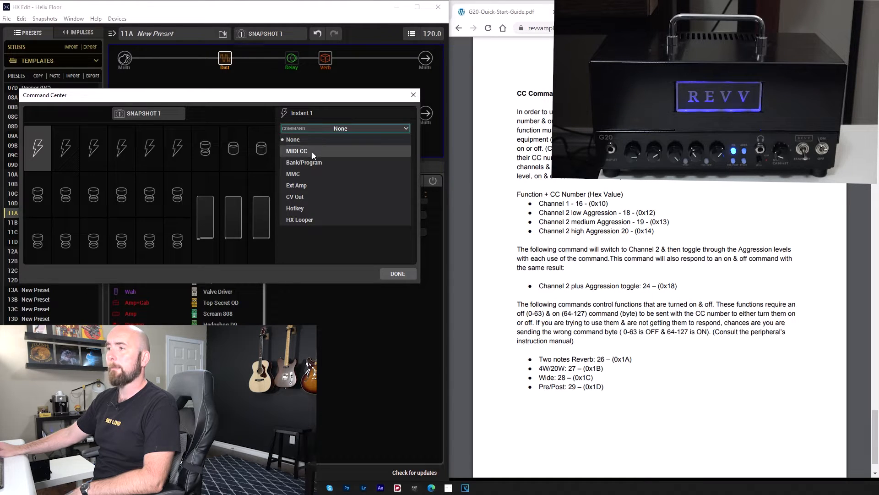
pyautogui.click(34, 162)
pyautogui.click(381, 126)
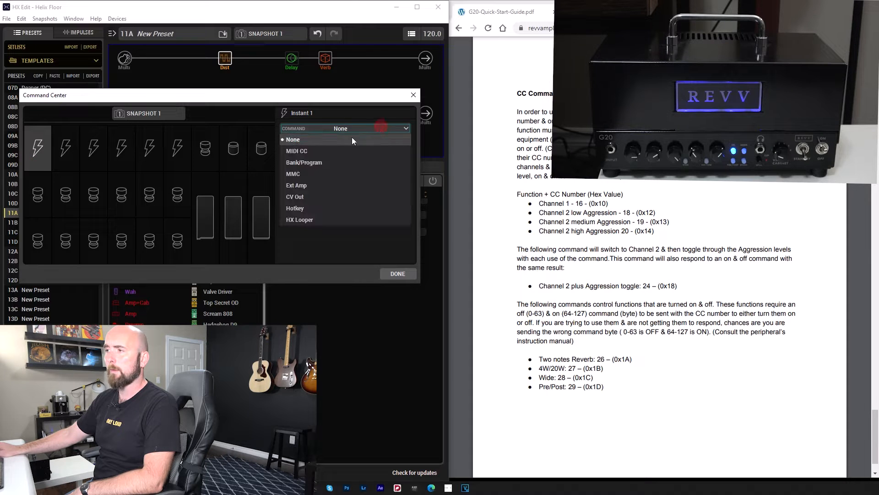
pyautogui.click(309, 152)
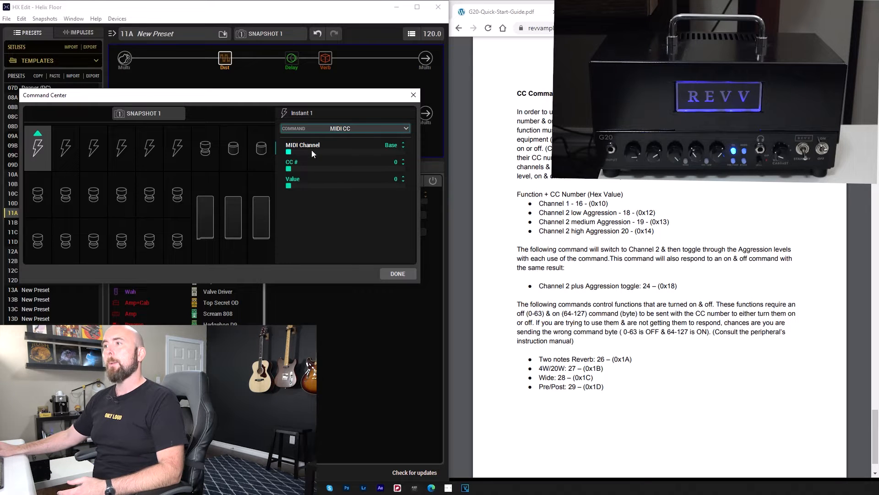
# Step: Set Instant 1 on Snapshot 1 to MIDI channel 1 and CC# 16, the guide's number for amp Channel 1
pyautogui.scroll(1, 312, 150)
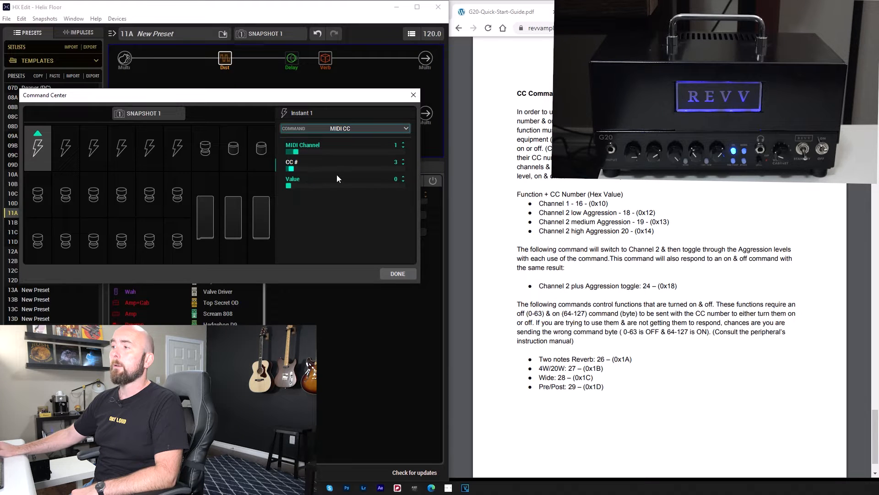
pyautogui.scroll(12, 320, 169)
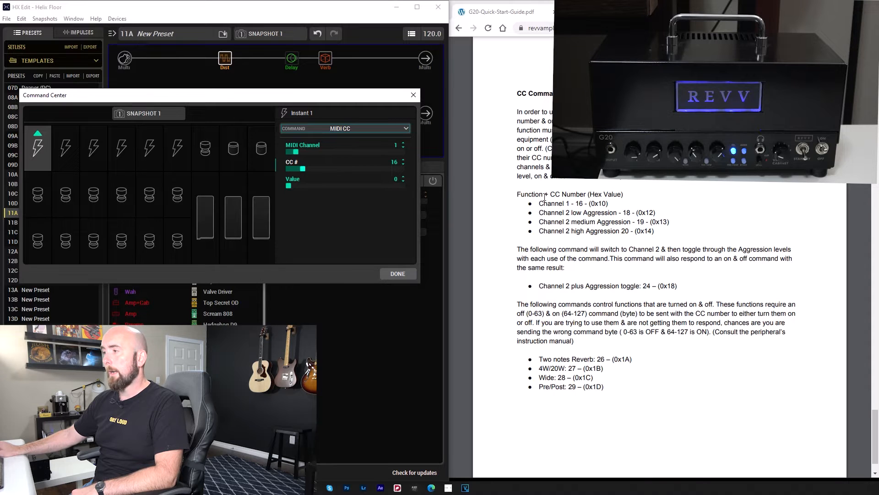
pyautogui.doubleClick(578, 204)
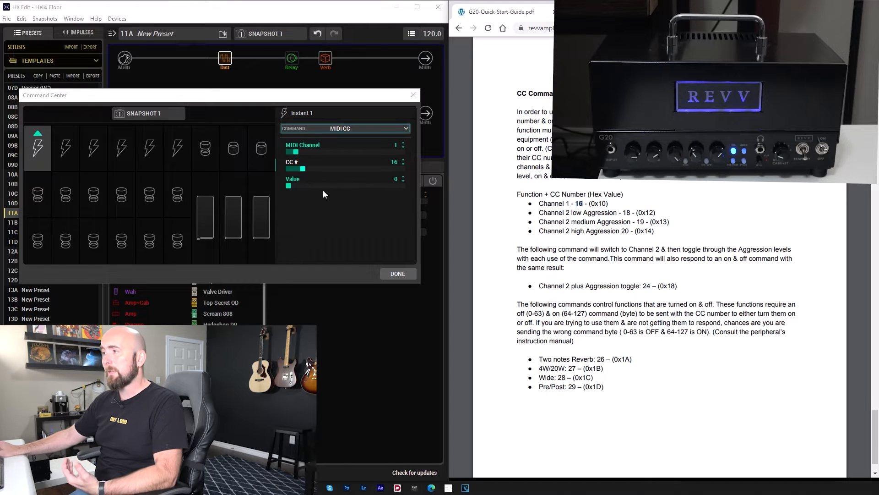
pyautogui.click(581, 204)
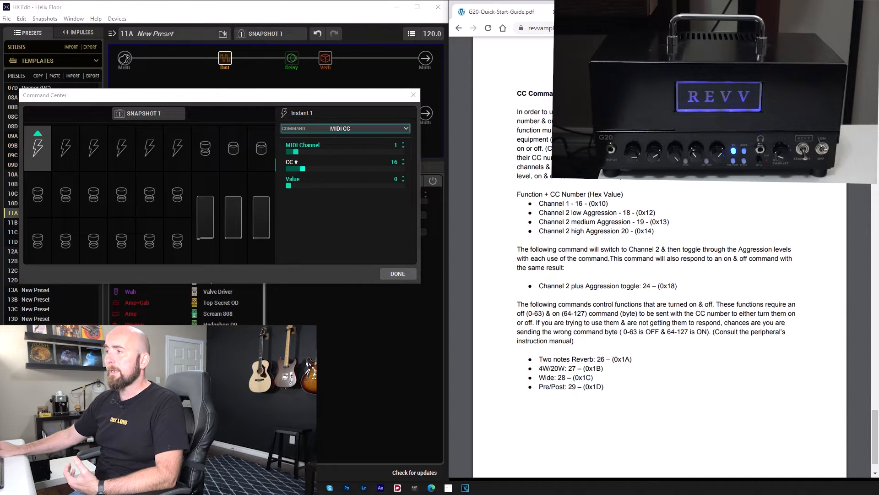
# Step: Sweep the Value of Snapshot 1's Instant 1 command up to 63 and bring it back to 0
pyautogui.click(331, 184)
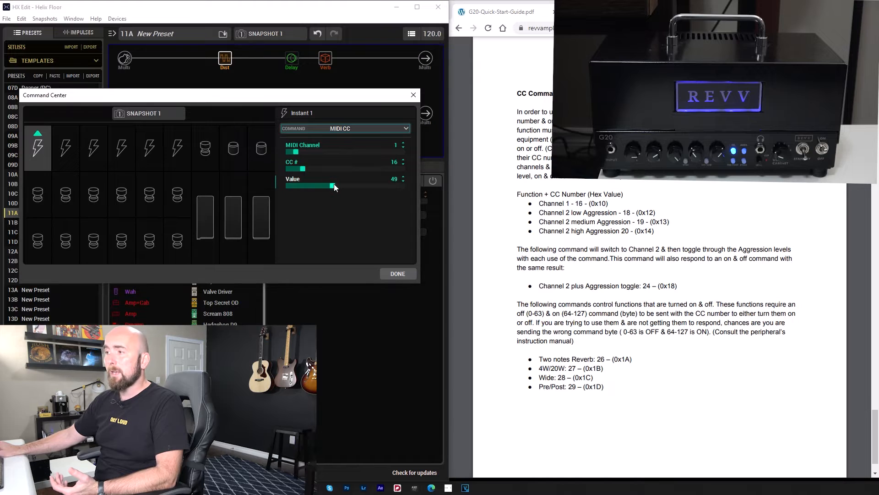
pyautogui.scroll(-20, 336, 185)
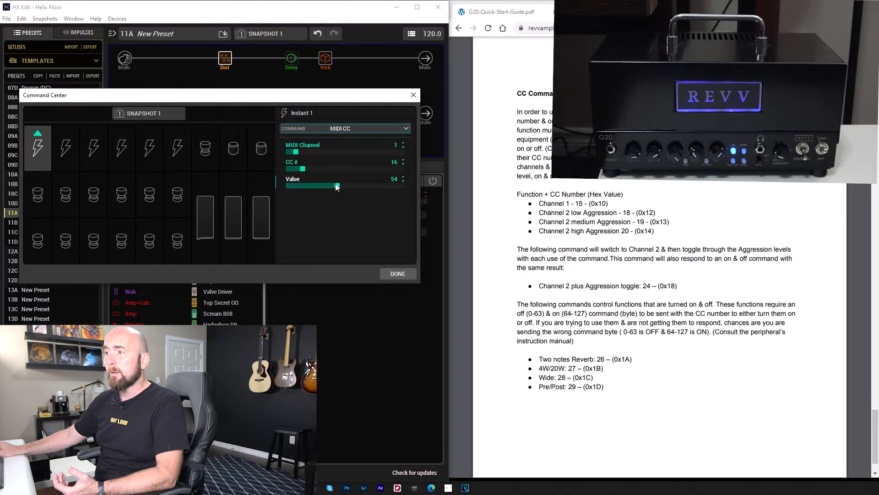
pyautogui.scroll(4, 337, 186)
pyautogui.scroll(17, 337, 187)
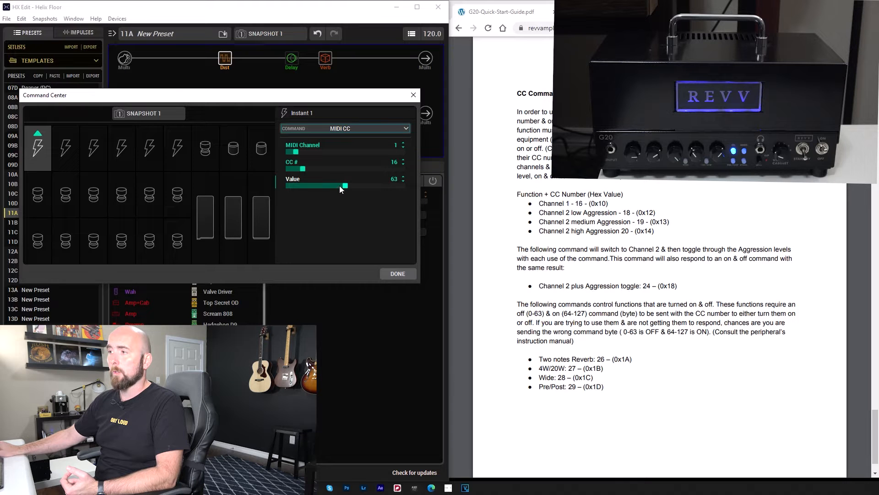
pyautogui.scroll(-20, 339, 186)
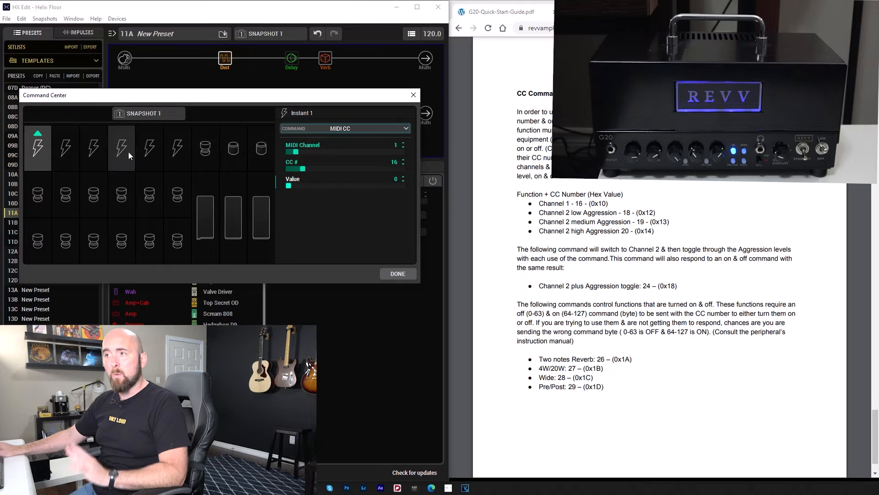
# Step: For Snapshot 2, set Instant 1 to MIDI channel 1 and CC# 20, the guide's number for Channel 2 high Aggression
pyautogui.click(162, 114)
pyautogui.click(168, 134)
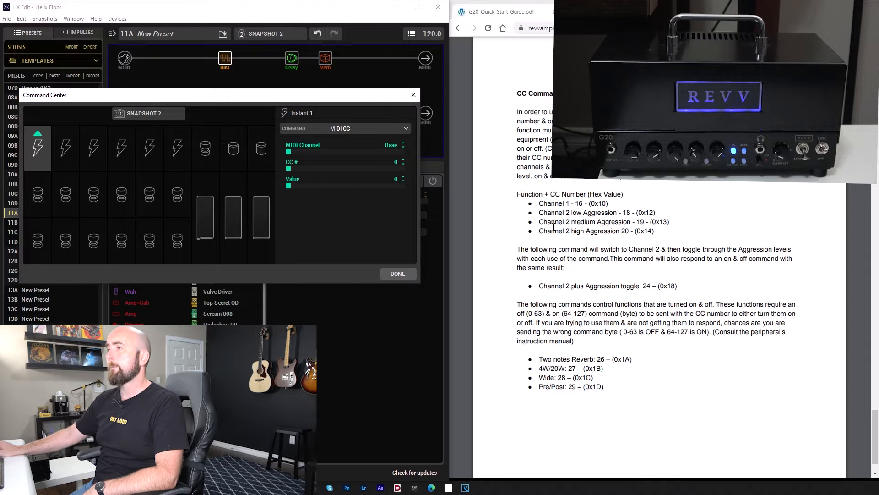
pyautogui.doubleClick(625, 230)
pyautogui.click(353, 225)
pyautogui.scroll(1, 340, 153)
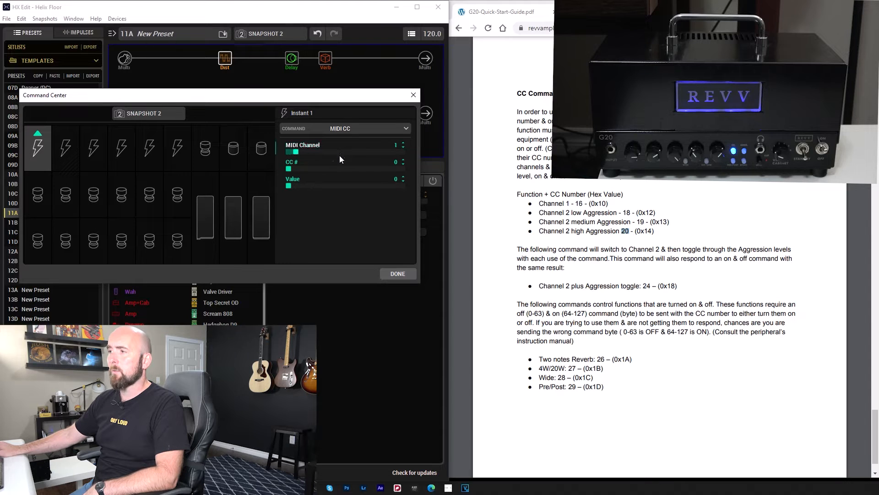
pyautogui.scroll(12, 326, 167)
pyautogui.scroll(9, 326, 169)
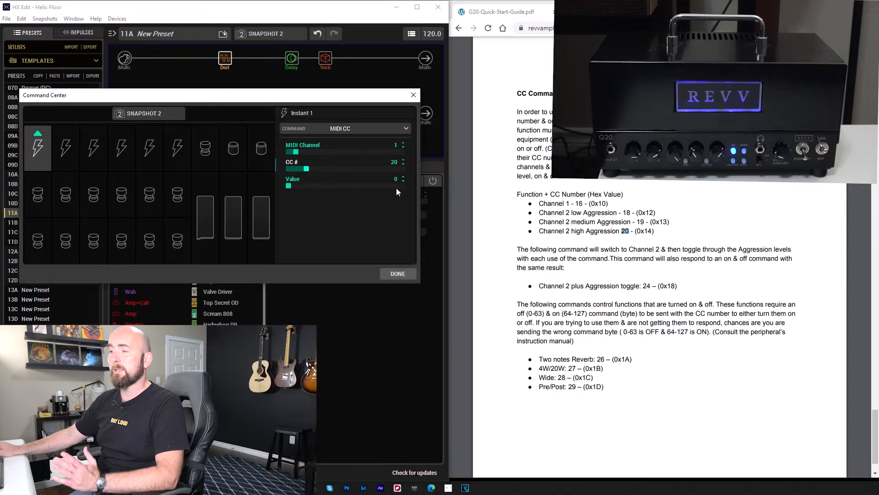
# Step: Switch to Snapshot 3 and adjust the MIDI channel and CC number of its Instant 1 command
pyautogui.click(141, 112)
pyautogui.click(144, 149)
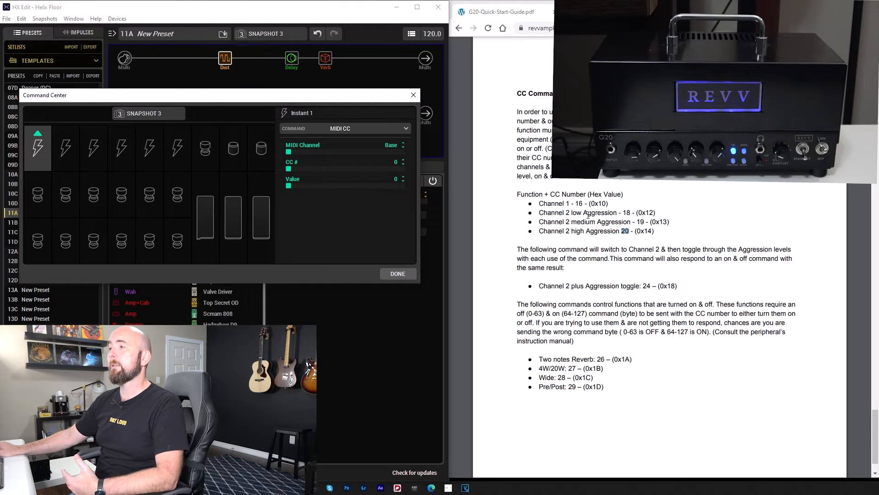
pyautogui.scroll(2, 321, 152)
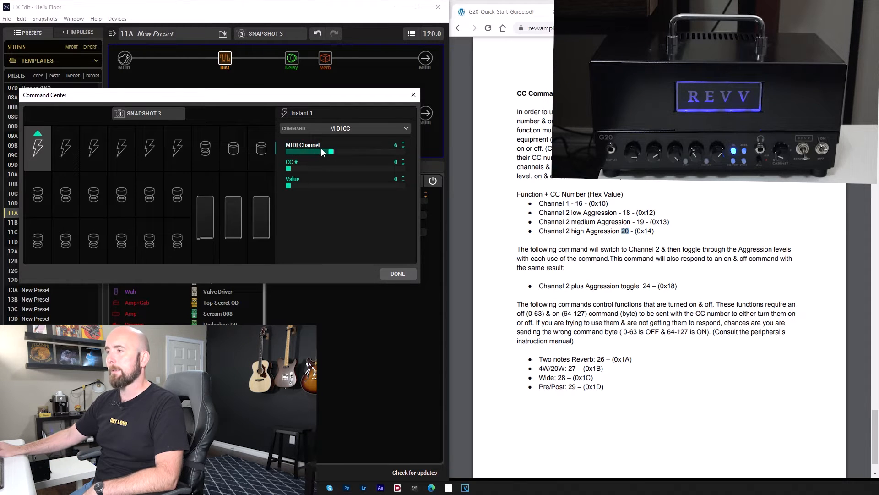
pyautogui.scroll(20, 323, 164)
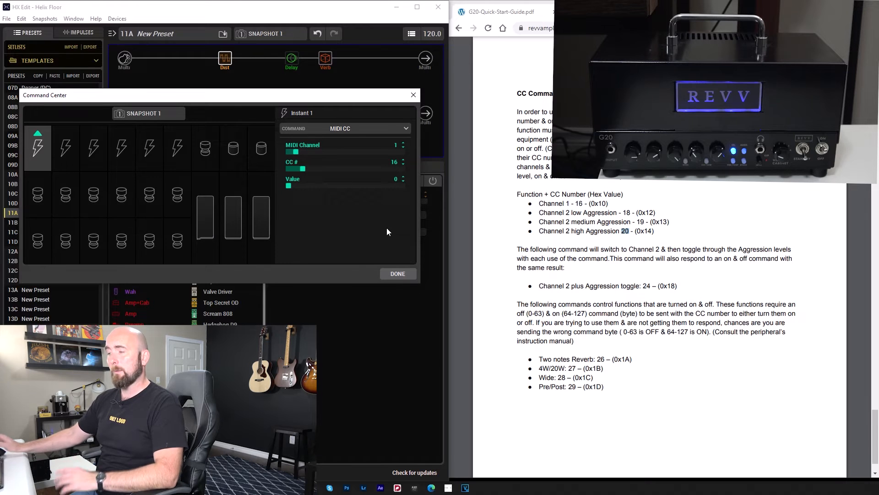
# Step: Give Footswitch 7 a MIDI CC command on MIDI channel 1 with CC# 16, and label it "Ch. 1"
pyautogui.click(39, 253)
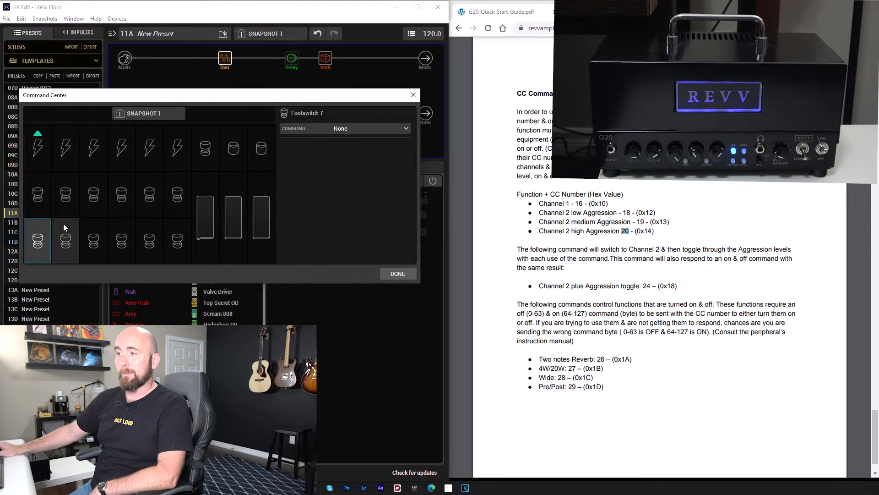
pyautogui.click(35, 239)
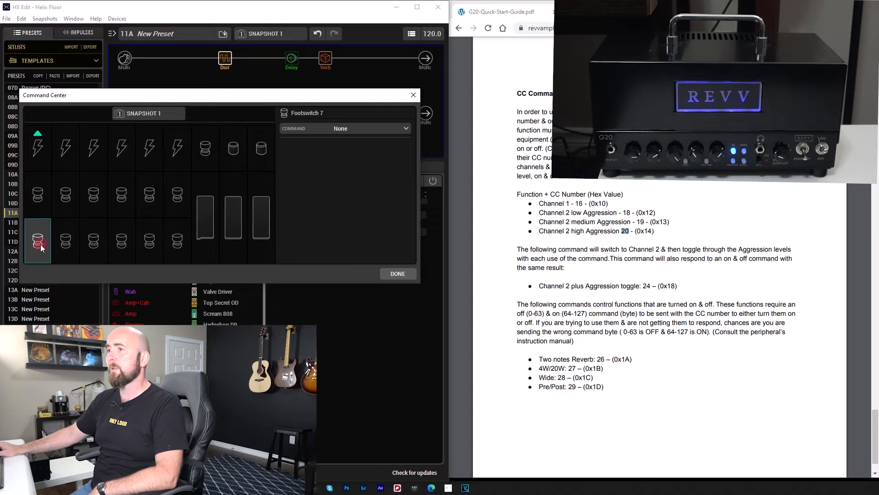
pyautogui.click(365, 129)
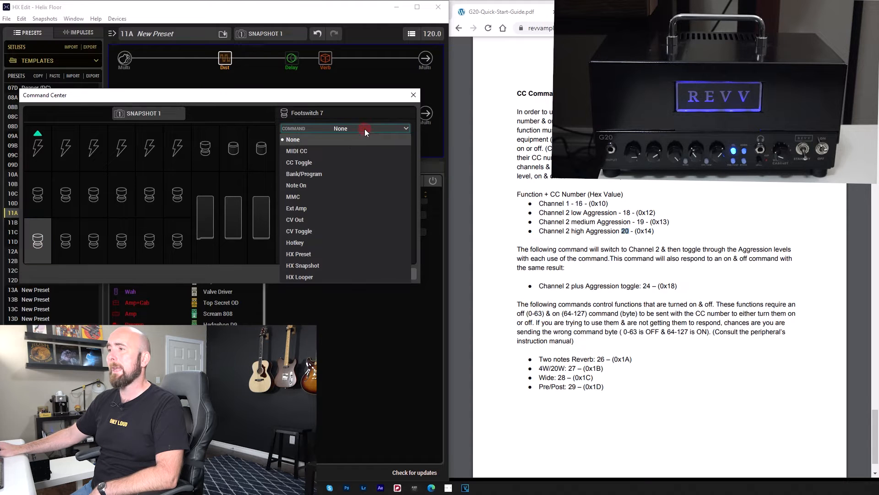
pyautogui.click(327, 150)
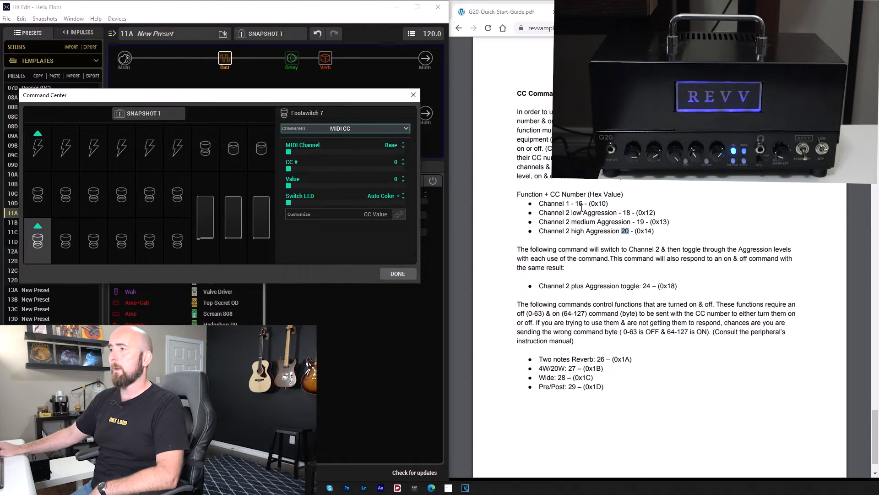
pyautogui.scroll(1, 324, 154)
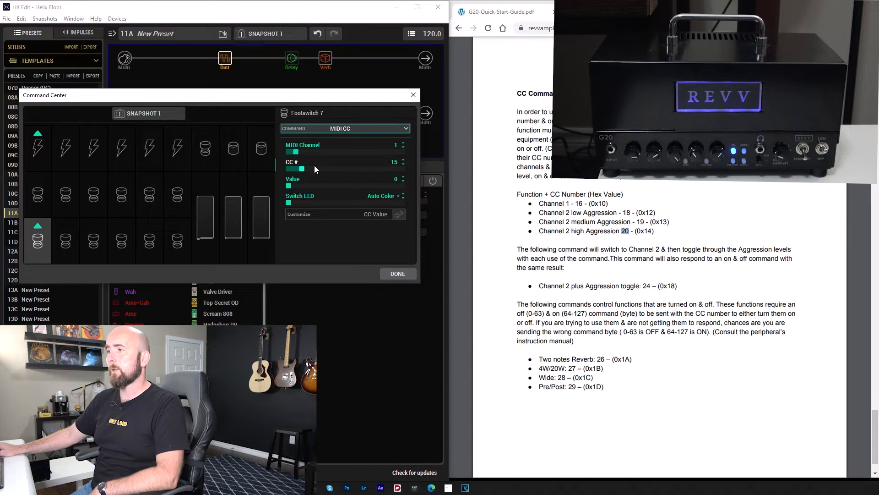
pyautogui.click(376, 214)
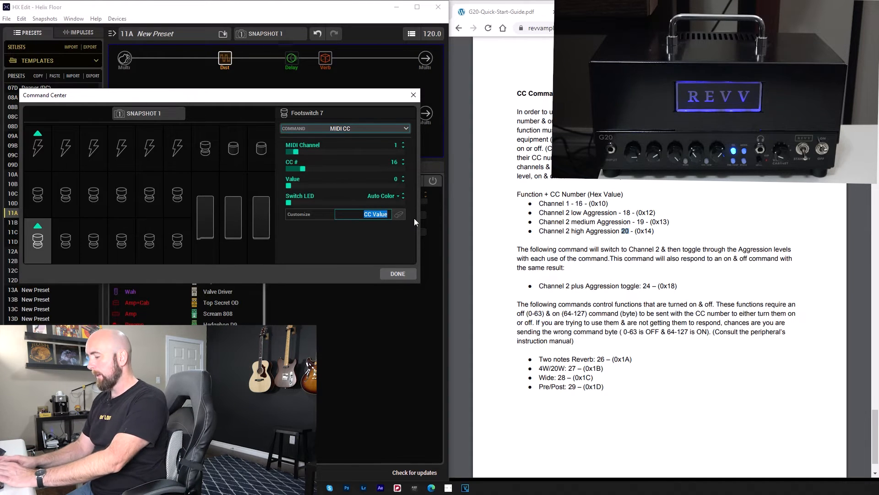
pyautogui.write('C')
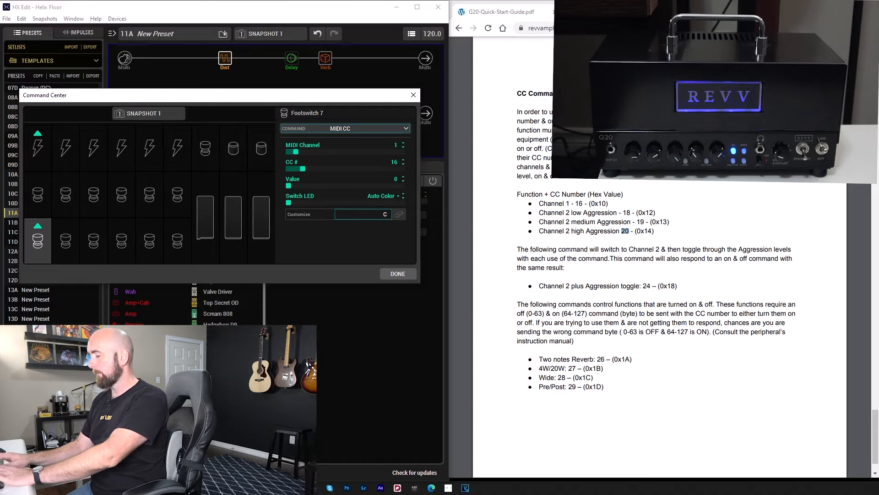
pyautogui.write('h. 1')
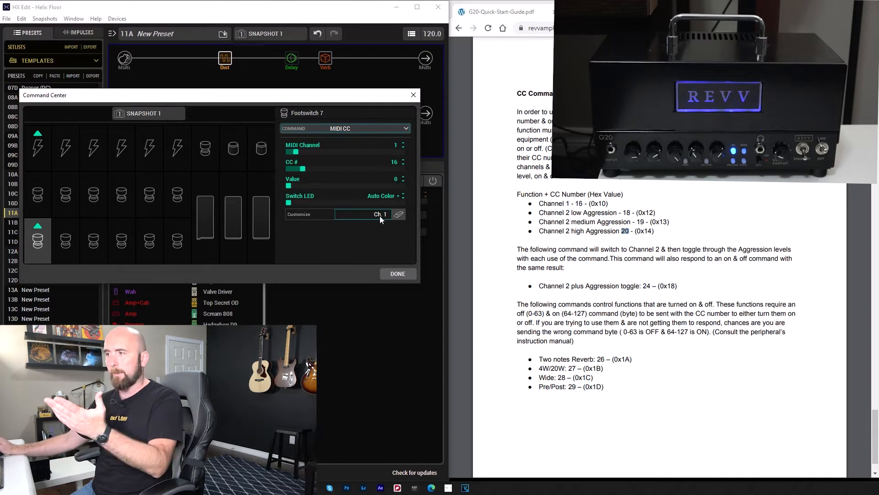
# Step: Give Footswitch 8 a MIDI CC command on MIDI channel 1 with CC# 18, and label it "Ch. 2 Low"
pyautogui.click(64, 244)
pyautogui.click(329, 129)
pyautogui.click(296, 150)
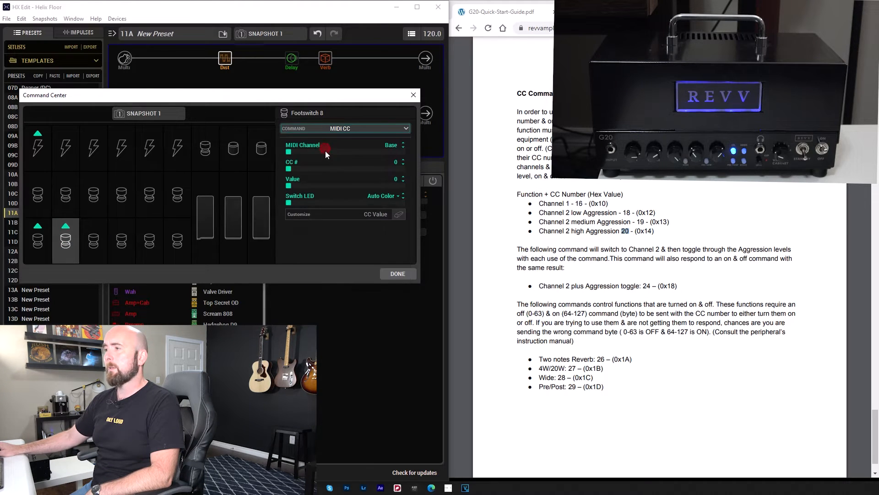
pyautogui.click(302, 168)
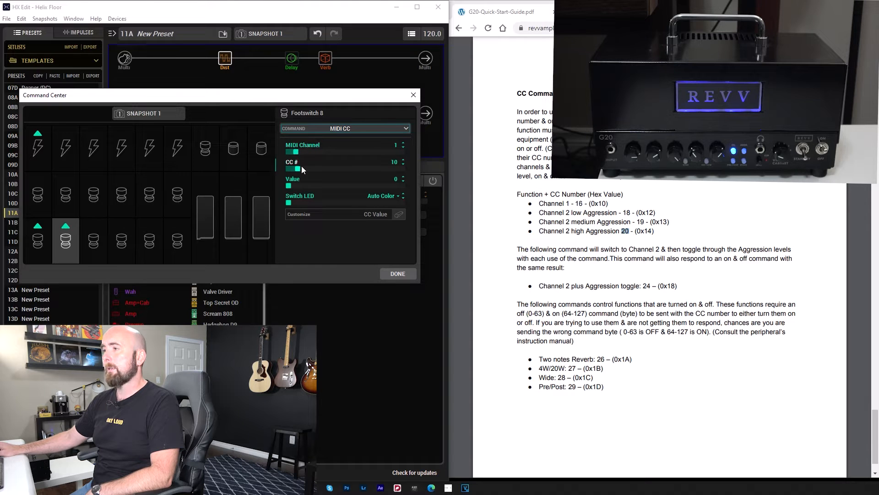
pyautogui.click(377, 213)
pyautogui.write('Ch')
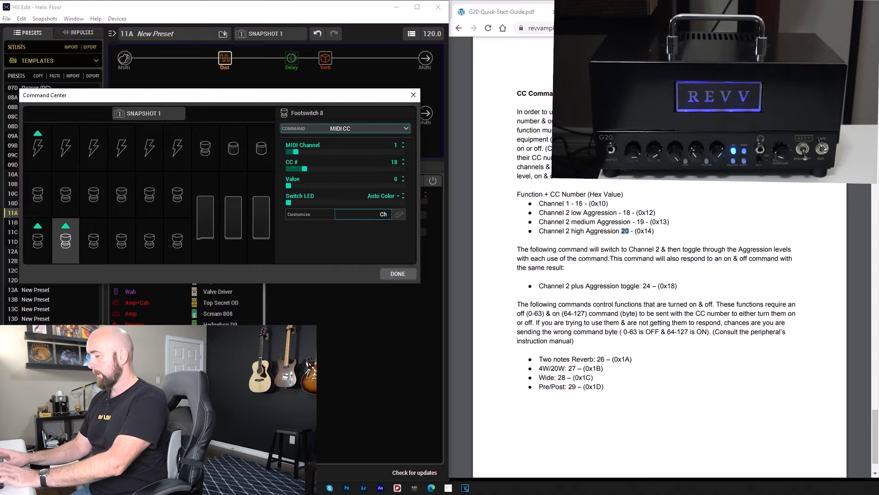
pyautogui.write('. 2 Low')
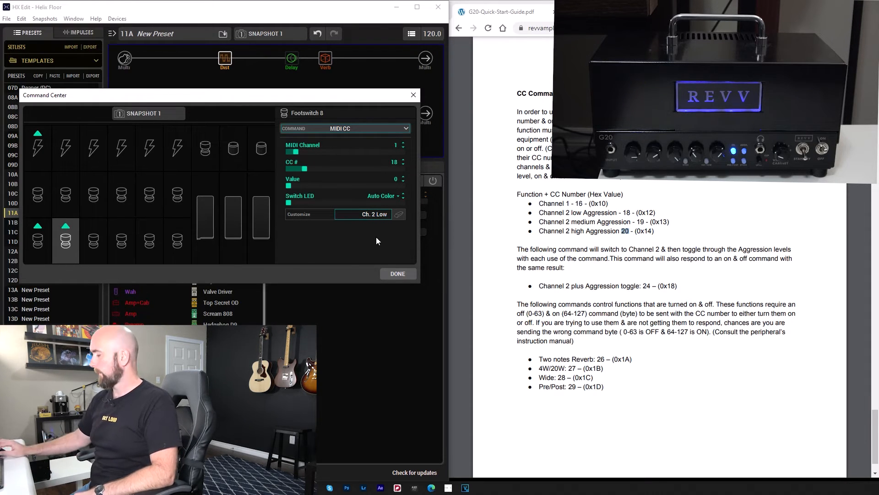
# Step: Give Footswitch 9 a MIDI CC command on MIDI channel 1 with CC# 19, and label it "Ch. 2 Medium"
pyautogui.click(101, 232)
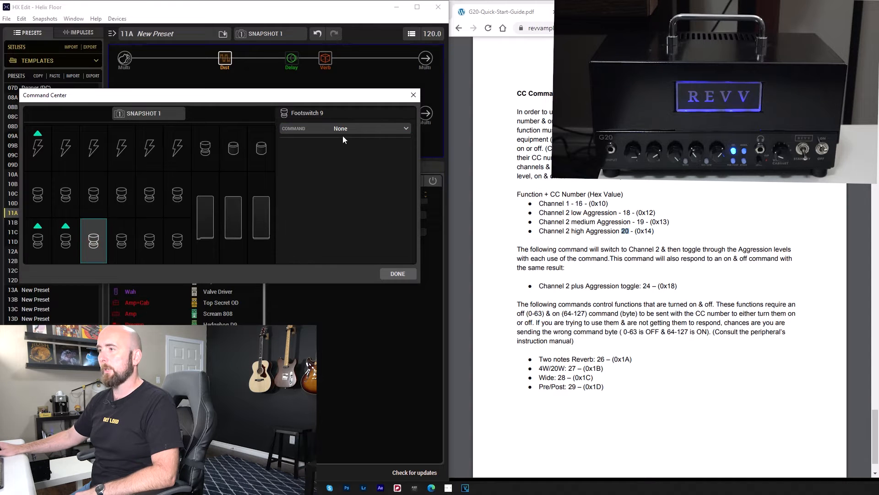
pyautogui.click(343, 133)
pyautogui.click(338, 145)
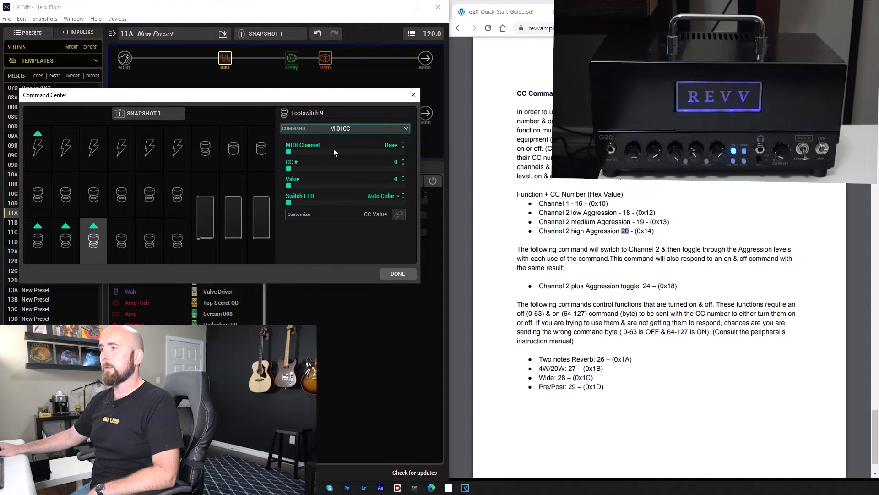
pyautogui.moveTo(288, 152); pyautogui.dragTo(296, 152)
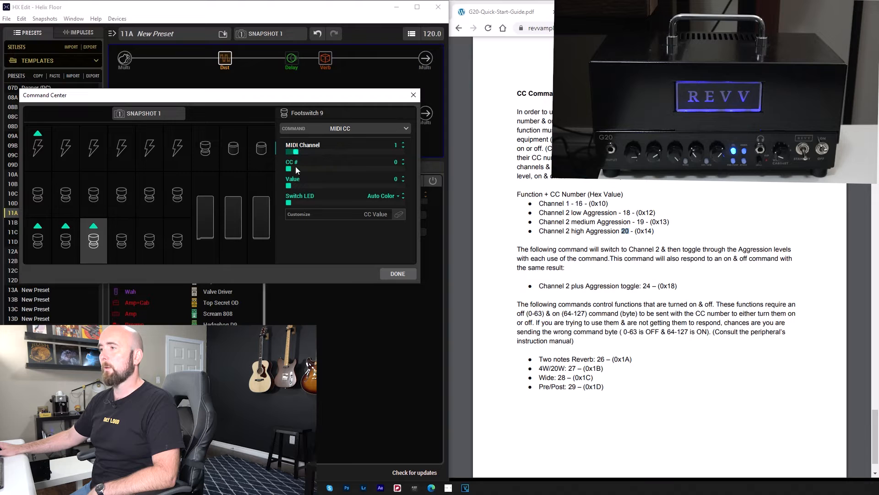
pyautogui.scroll(12, 315, 170)
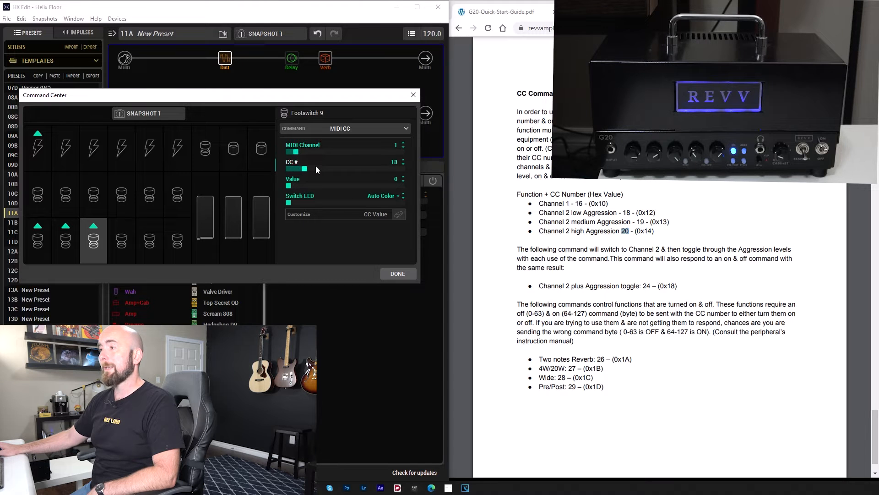
pyautogui.click(370, 214)
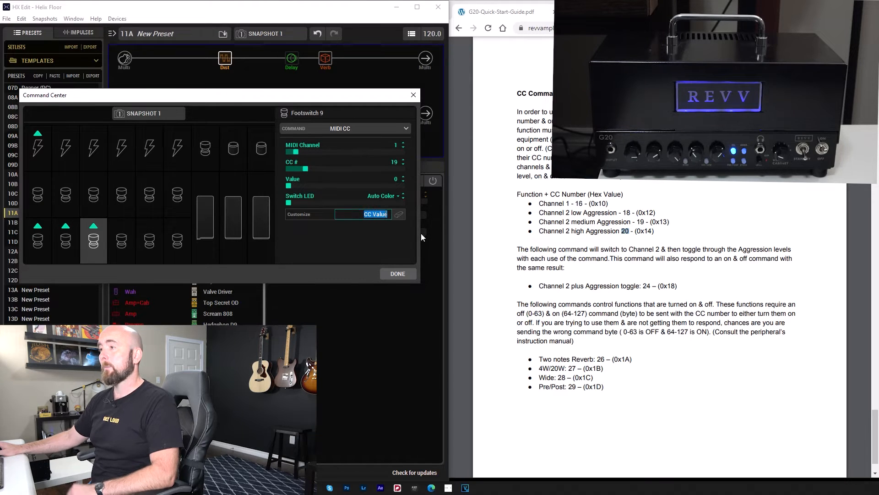
pyautogui.write('Ch.')
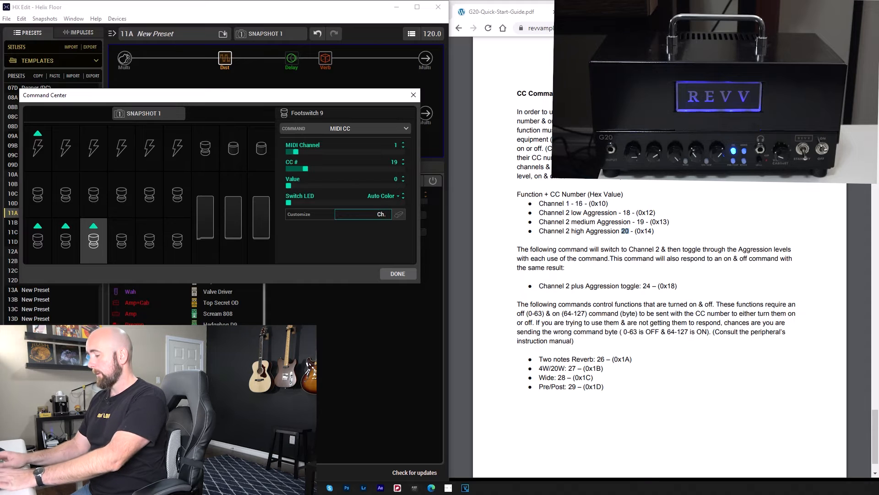
pyautogui.write(' 2 Medium')
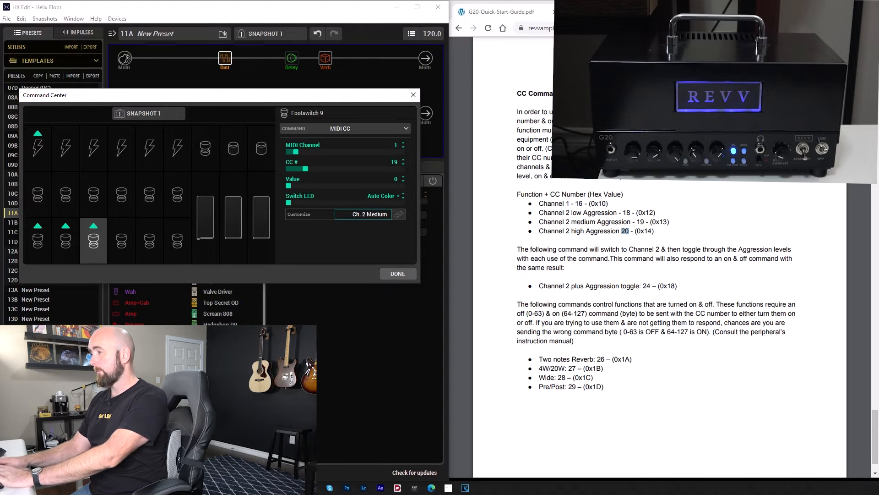
# Step: Give Footswitch 10 a MIDI CC command on MIDI channel 1 with CC# 20, and label it "Ch. 2 High"
pyautogui.click(130, 244)
pyautogui.click(336, 129)
pyautogui.click(323, 151)
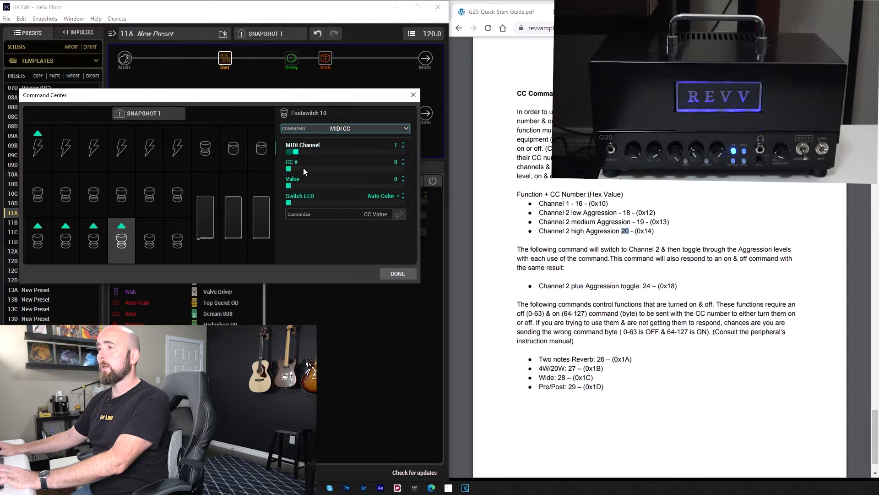
pyautogui.moveTo(303, 168); pyautogui.dragTo(306, 169)
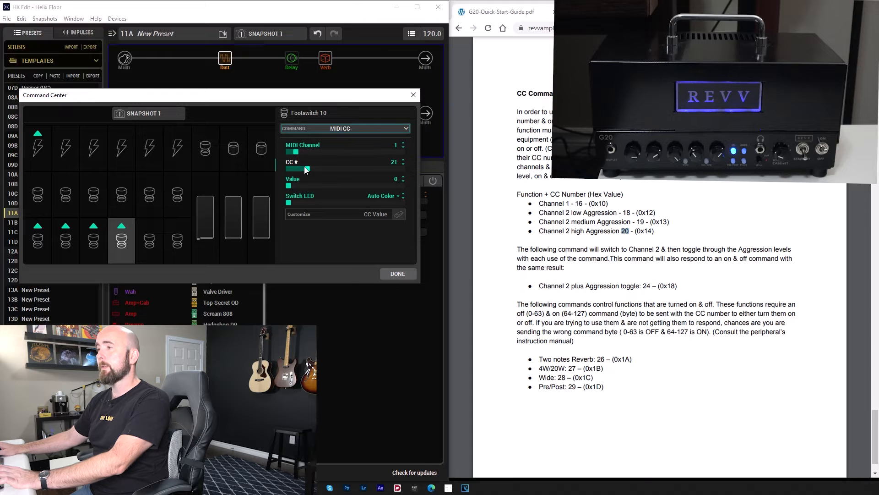
pyautogui.click(380, 215)
pyautogui.write('Ch.')
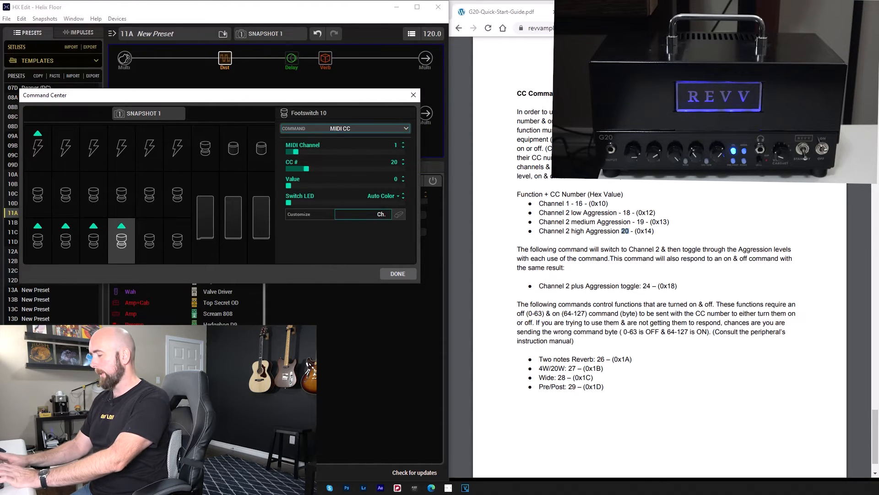
pyautogui.write(' 2 High')
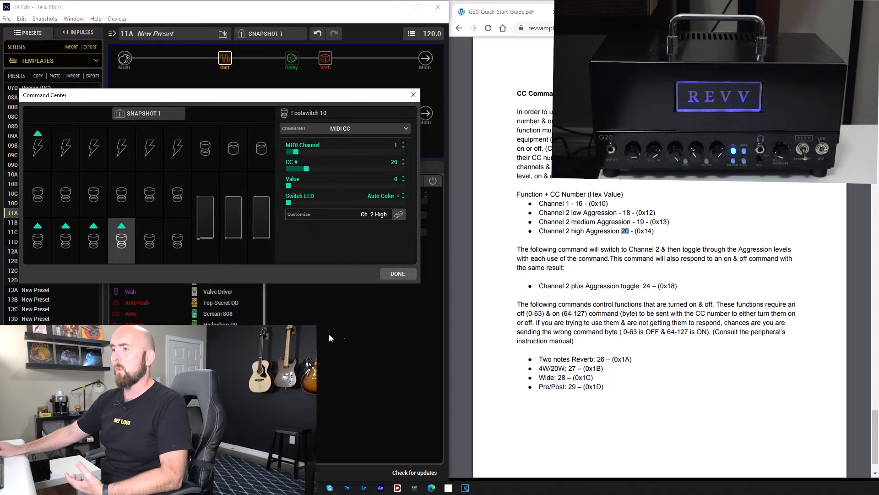
# Step: Assign a CC Toggle command on MIDI channel 1 to Footswitch 1 and label it "Reverb"
pyautogui.click(37, 193)
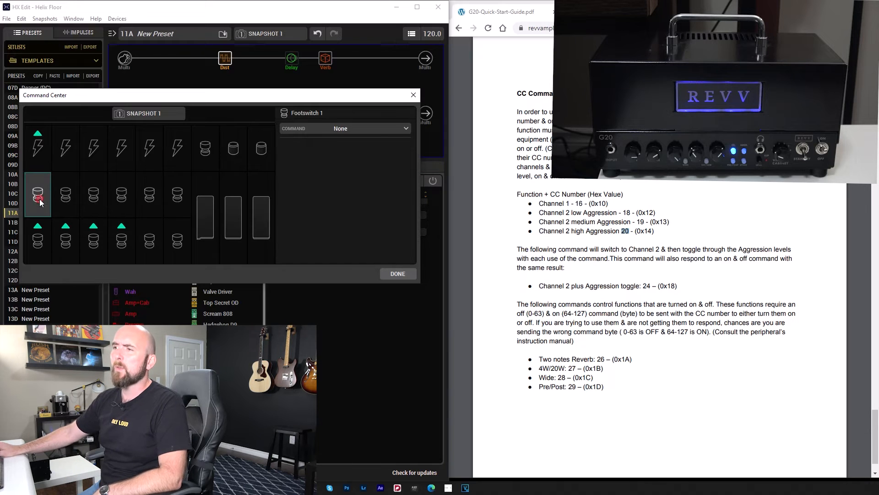
pyautogui.click(371, 128)
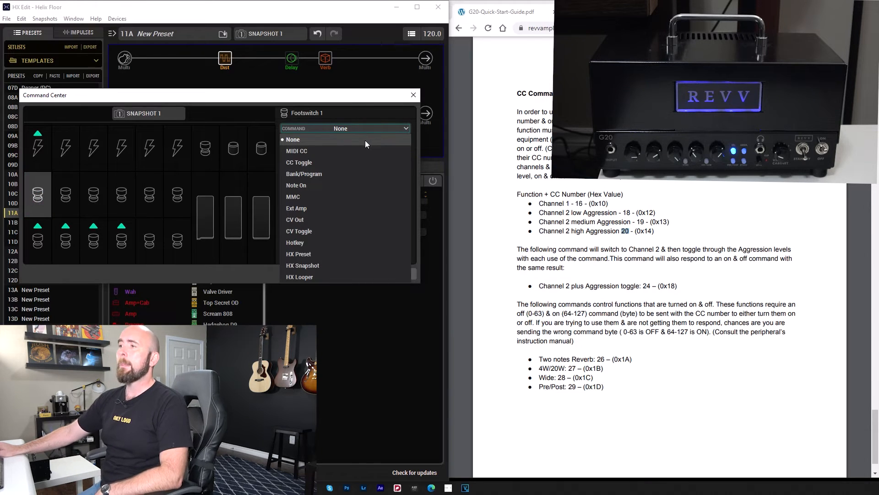
pyautogui.click(301, 165)
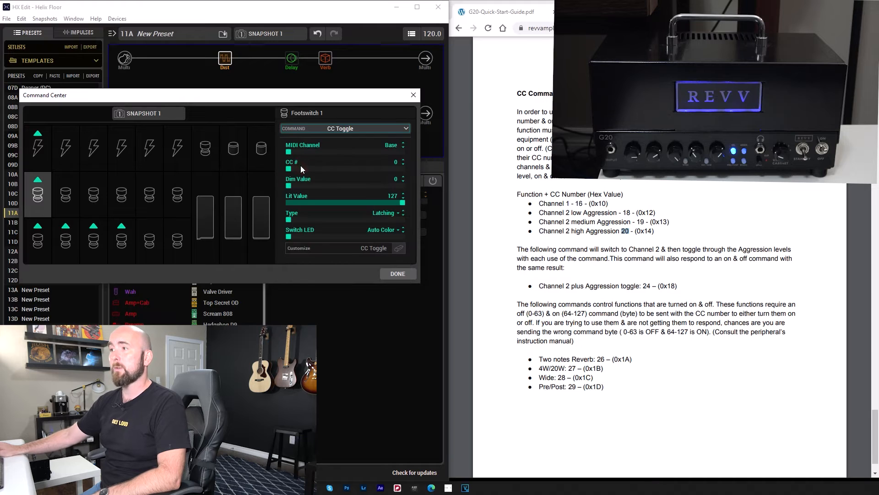
pyautogui.click(308, 151)
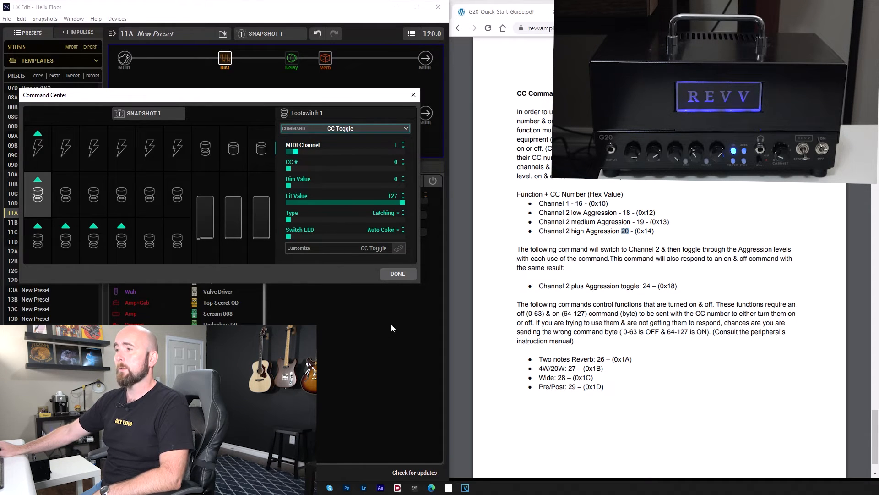
pyautogui.click(366, 247)
pyautogui.write('Reverb')
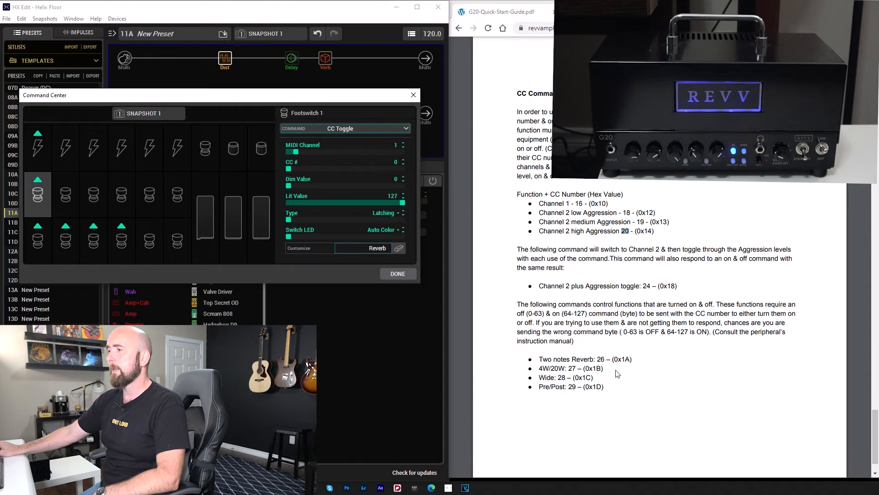
# Step: Set Footswitch 1's toggle to CC# 26, the guide's number for Two notes Reverb, with Dim Value 0 and Lit Value 127
pyautogui.scroll(19, 312, 169)
pyautogui.scroll(2, 312, 168)
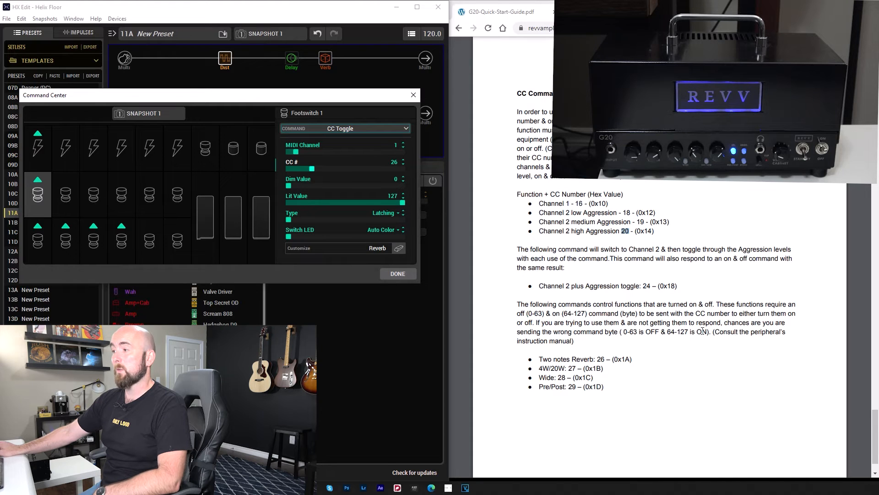
pyautogui.moveTo(306, 183); pyautogui.dragTo(273, 193)
pyautogui.moveTo(394, 203); pyautogui.dragTo(417, 203)
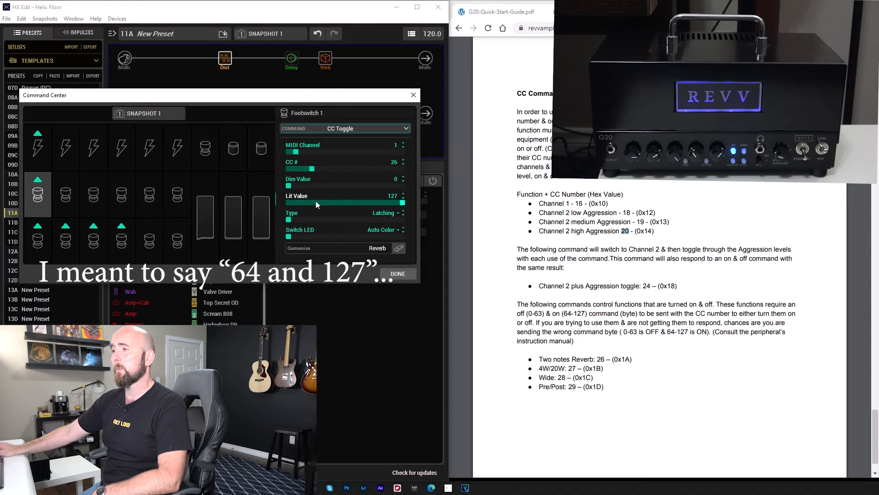
# Step: Assign a CC Toggle command to Footswitch 2 on MIDI channel 1 with CC# 28, the guide's number for Wide
pyautogui.click(68, 194)
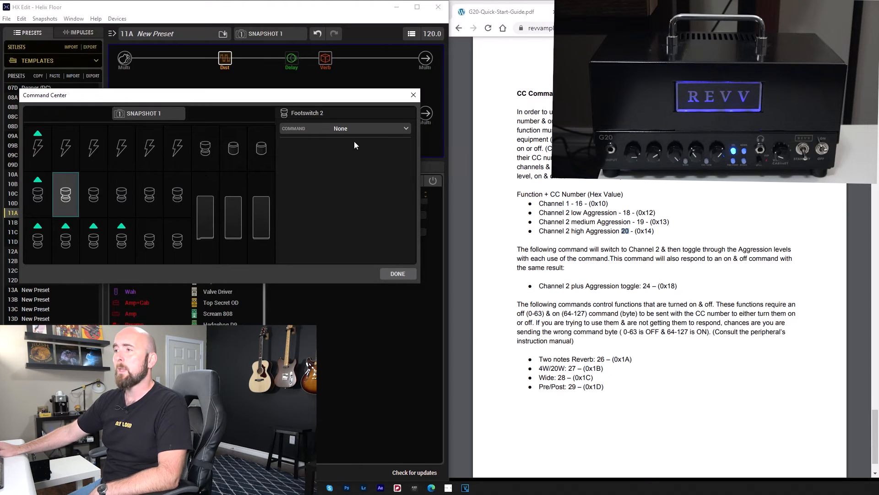
pyautogui.click(361, 128)
pyautogui.click(331, 162)
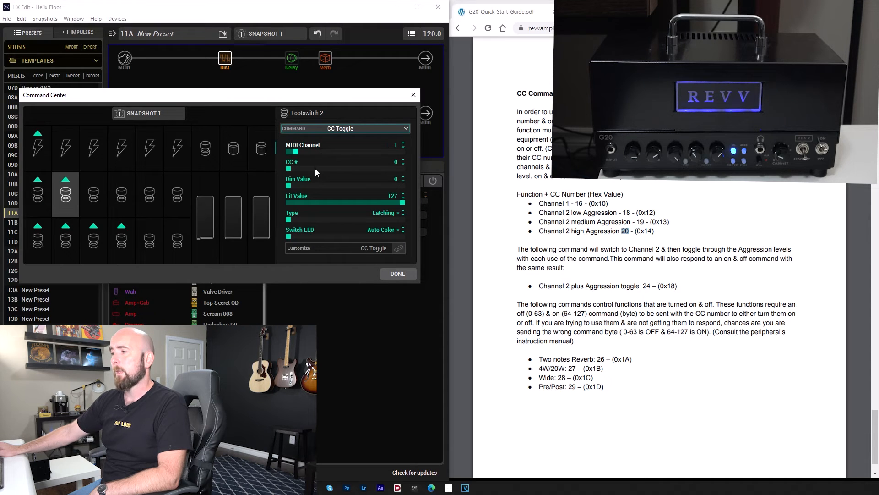
pyautogui.scroll(16, 318, 167)
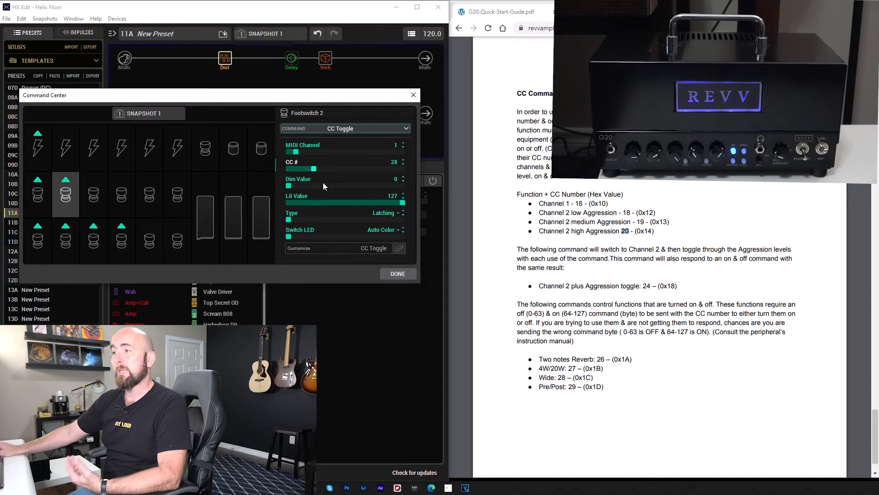
# Step: Label Footswitch 2's toggle command "Revv Wide"
pyautogui.click(373, 250)
pyautogui.write('Revv Wude')
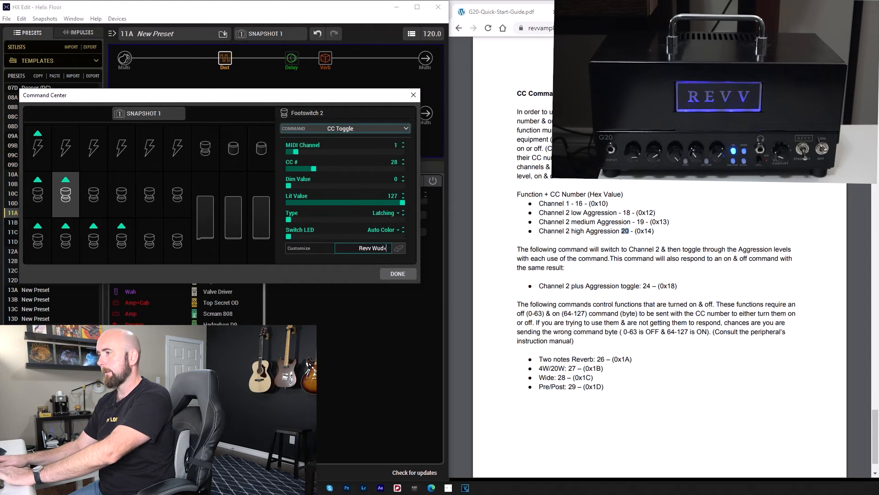
pyautogui.press('BackSpace')
pyautogui.press('BackSpace')
pyautogui.press('BackSpace')
pyautogui.write('ide')
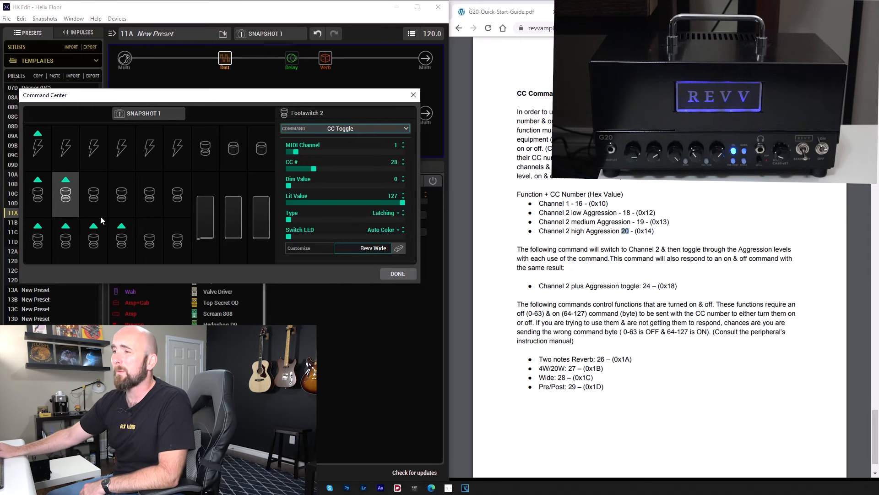
# Step: Give Footswitch 3 a CC Toggle command on MIDI channel 1 with CC# 27, and label it "4W/20W"
pyautogui.click(103, 194)
pyautogui.click(364, 131)
pyautogui.click(341, 154)
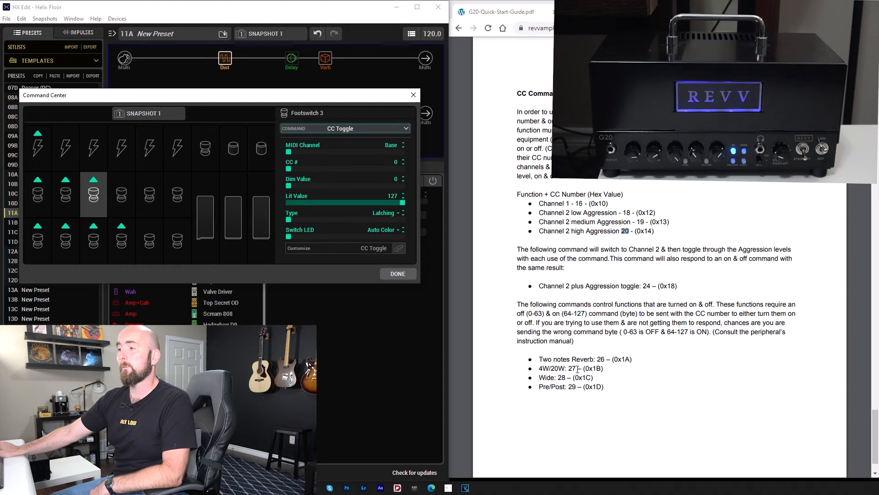
pyautogui.scroll(1, 376, 152)
pyautogui.scroll(20, 348, 170)
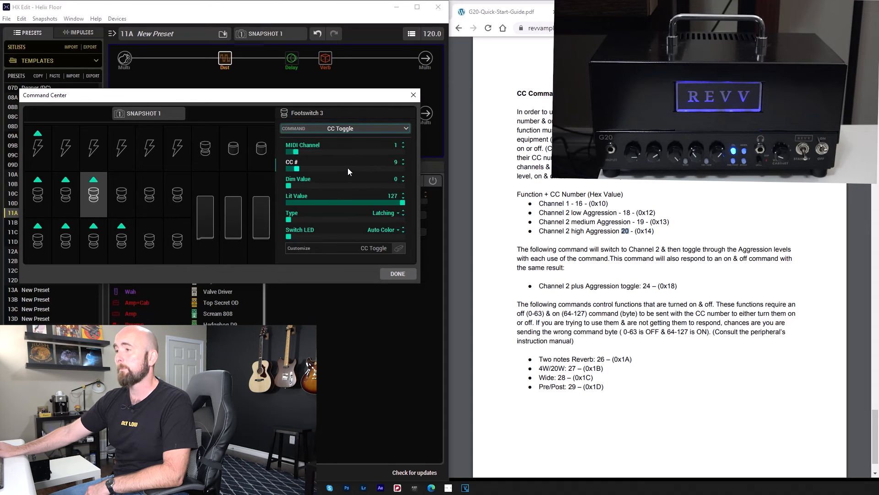
pyautogui.scroll(5, 348, 167)
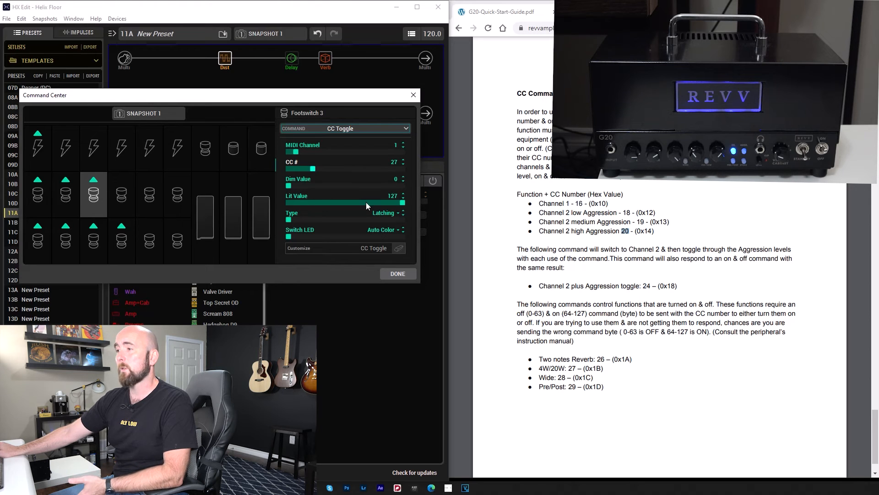
pyautogui.click(382, 249)
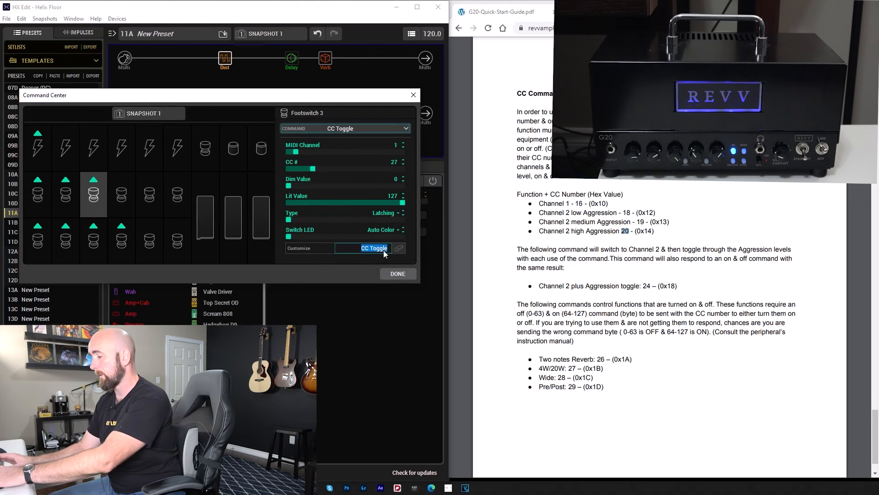
pyautogui.write('4W/20W')
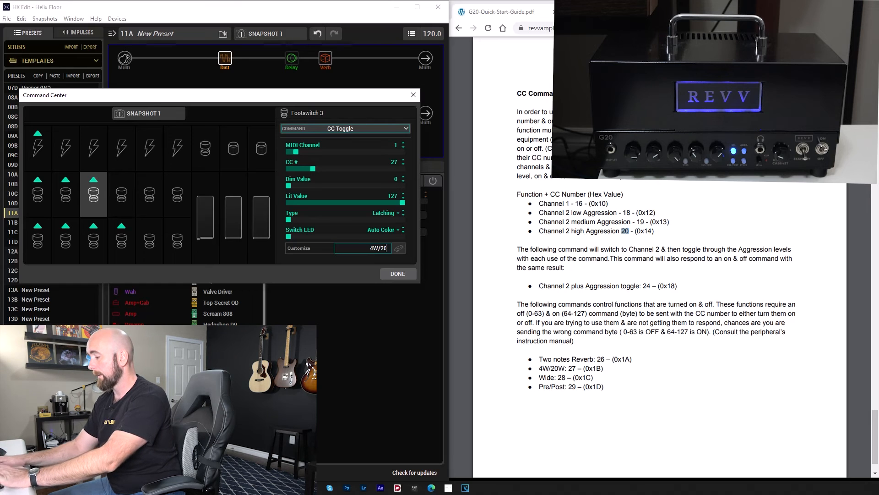